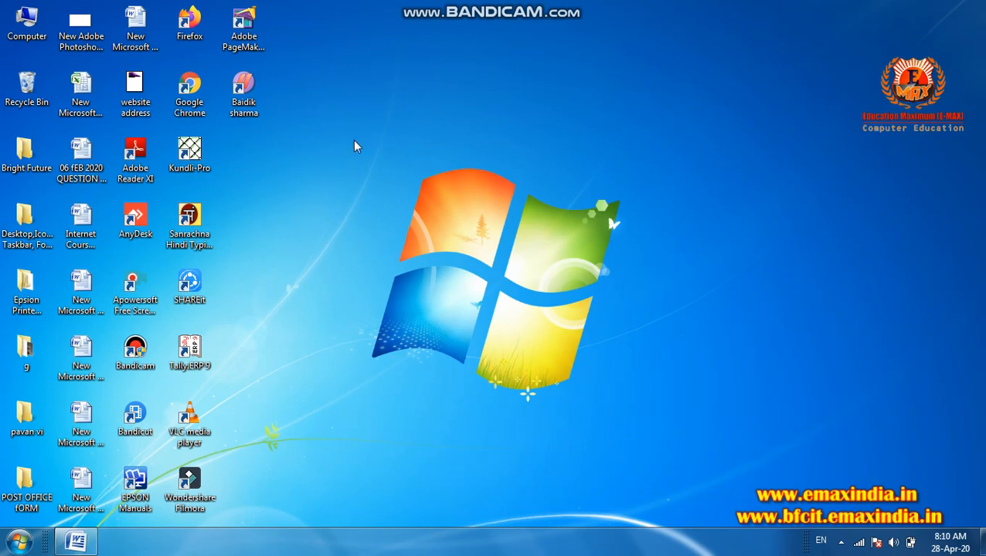
# - Open Gmail in Google Chrome and choose the saved, signed-out account
pyautogui.click(193, 91)
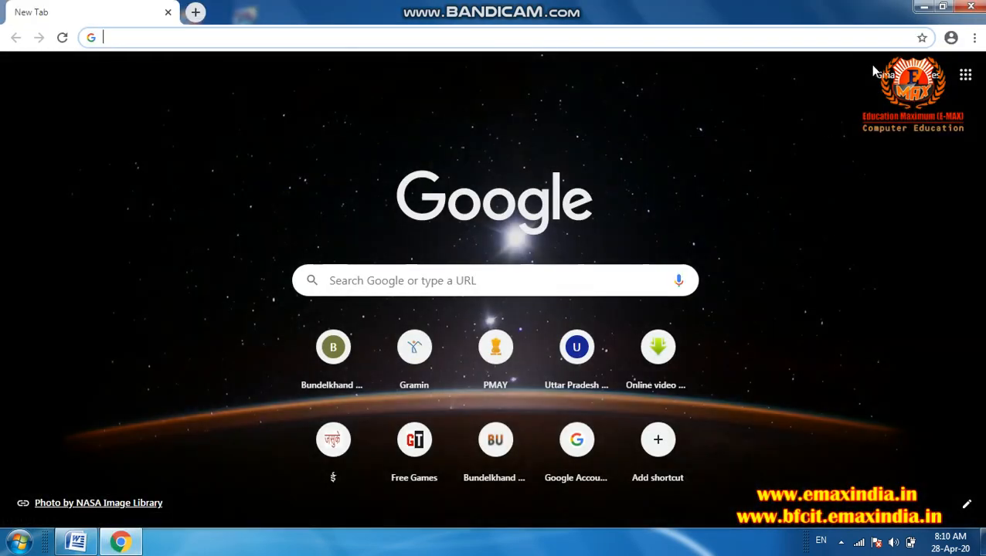
pyautogui.click(887, 77)
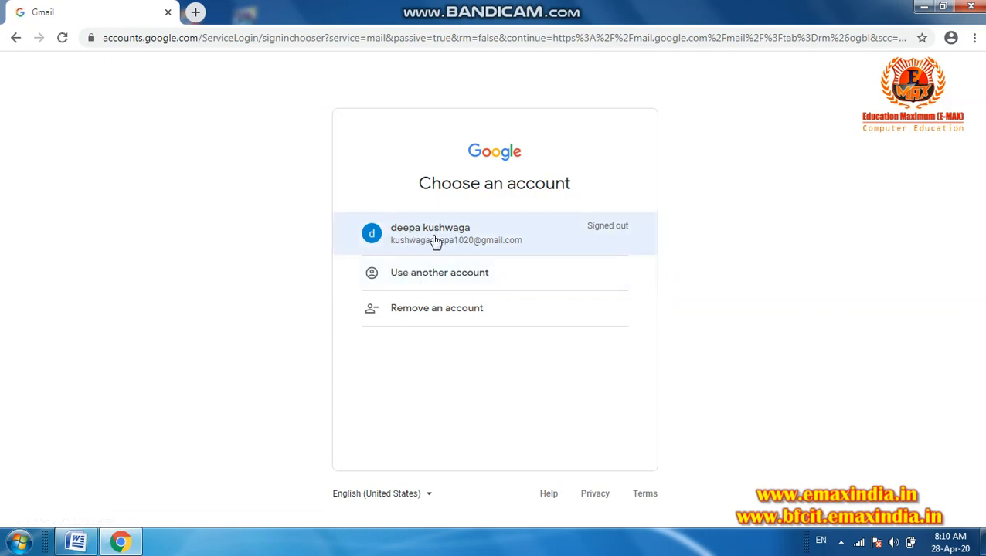
pyautogui.click(434, 240)
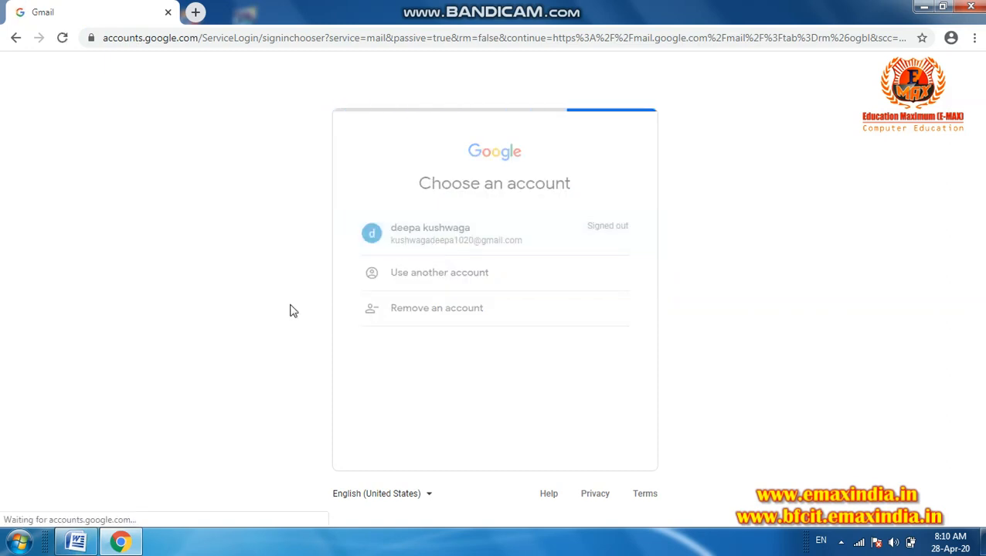
# - Enter the account password and sign in to Gmail
pyautogui.click(402, 278)
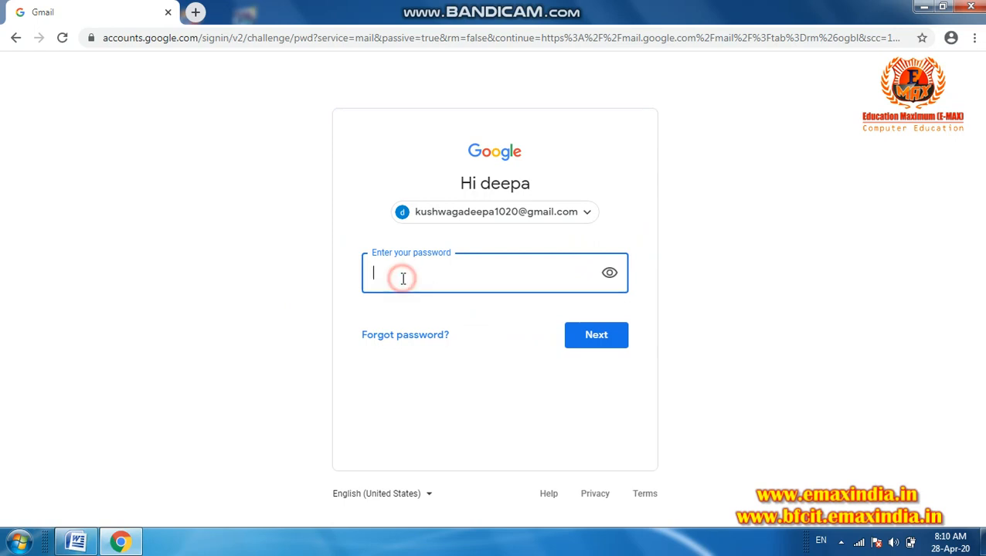
pyautogui.write('••••••••••')
pyautogui.click(599, 340)
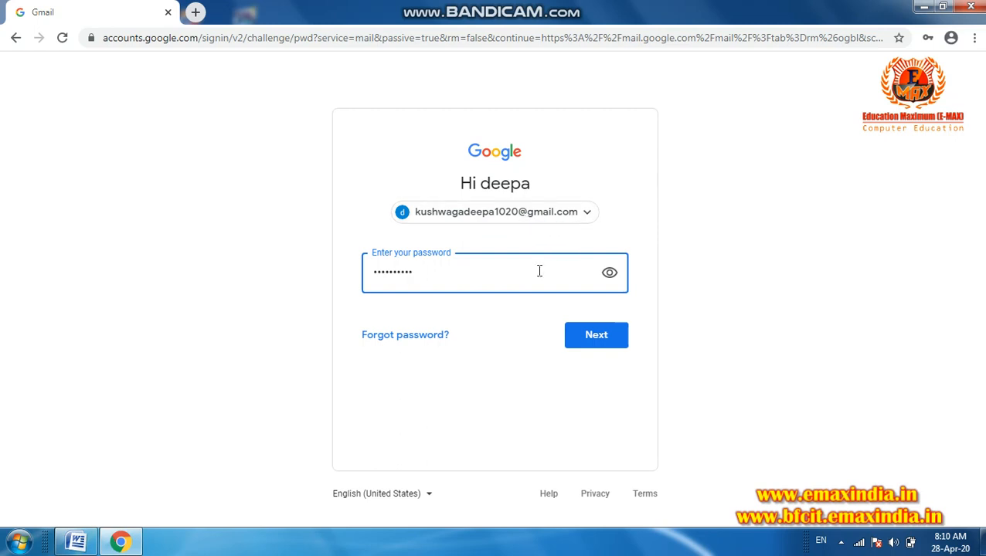
pyautogui.click(583, 340)
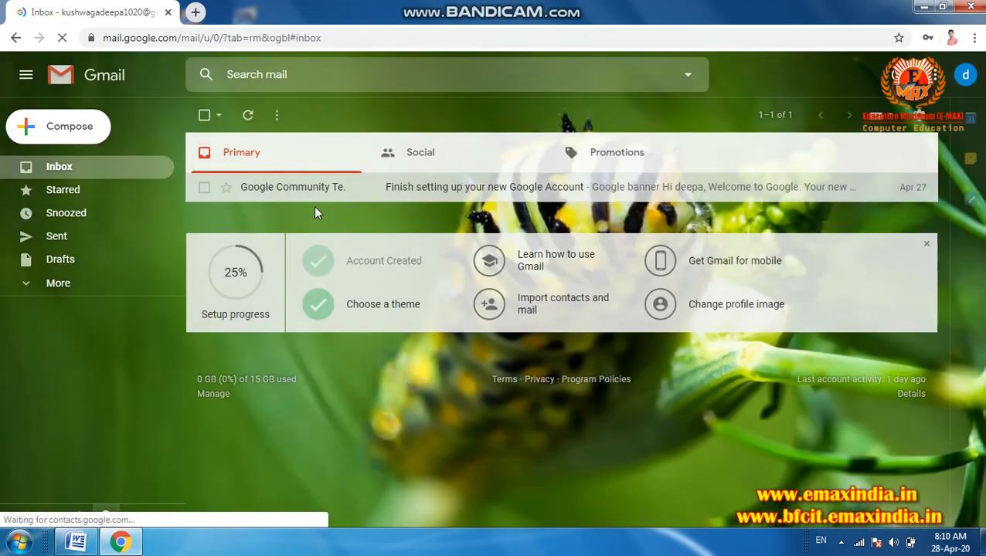
# - Preview both image attachments of the "Fwd: Institute Pic" message from the inbox, and close the preview
pyautogui.click(108, 169)
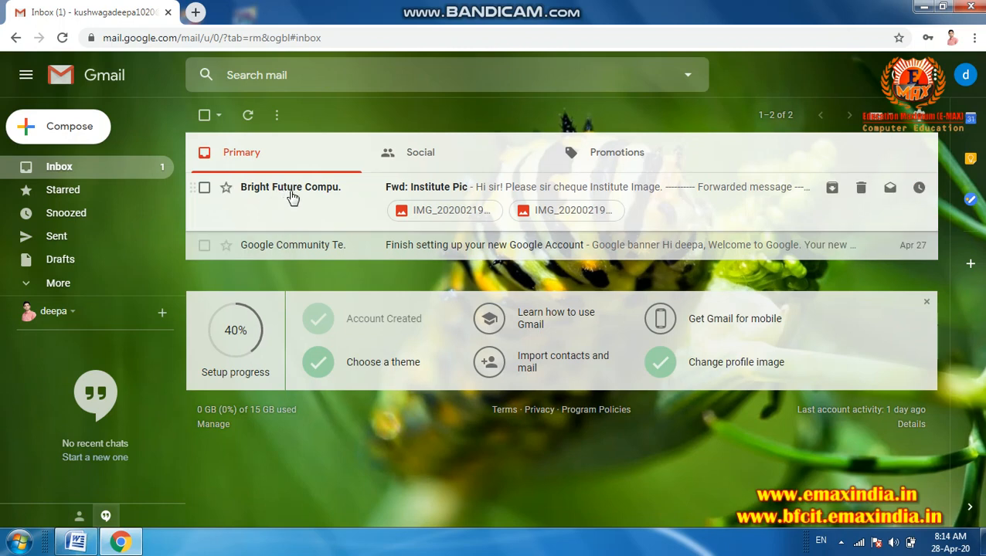
pyautogui.click(264, 193)
pyautogui.click(446, 213)
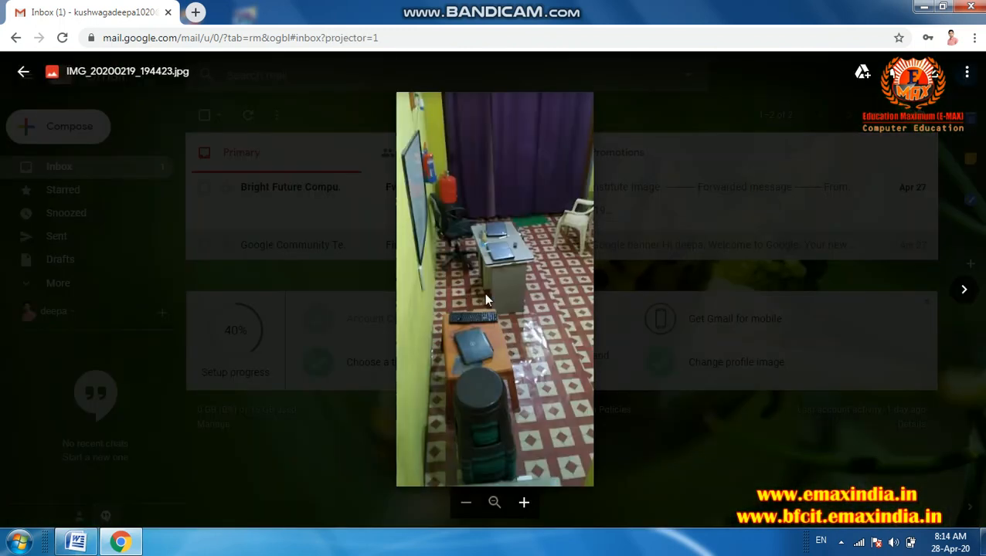
pyautogui.click(965, 291)
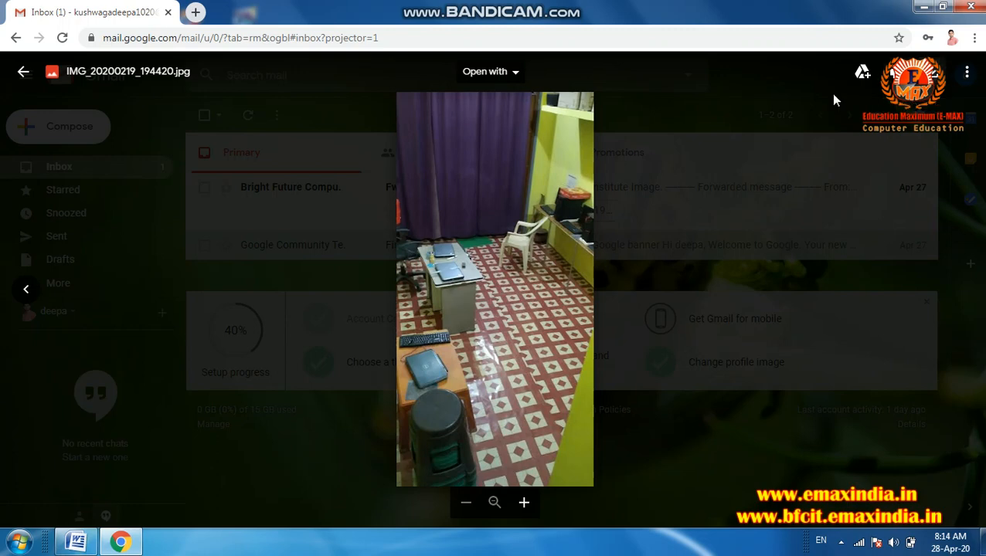
pyautogui.click(24, 72)
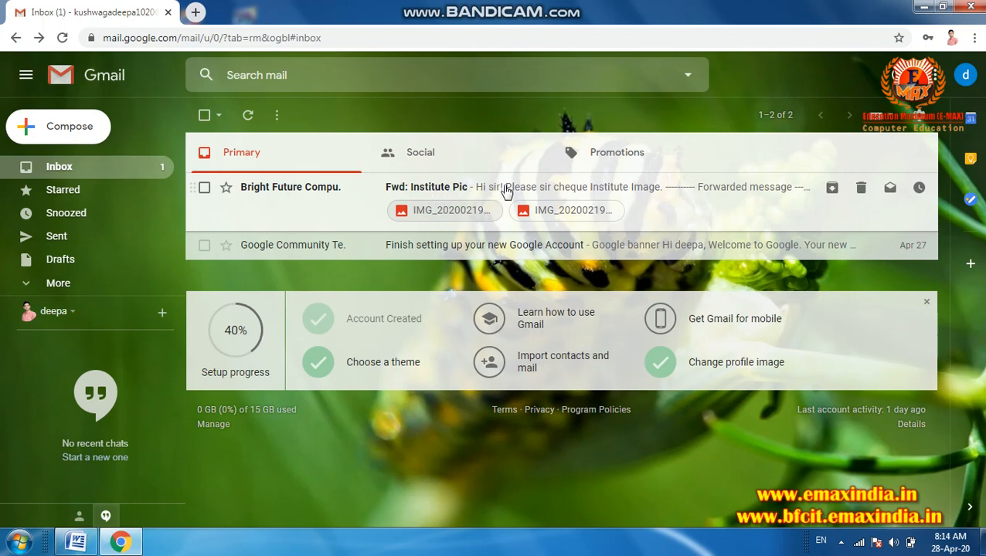
# - Open the "Fwd: Institute Pic" message, send the suggested reply "Thanks a lot." and return to the inbox
pyautogui.click(598, 193)
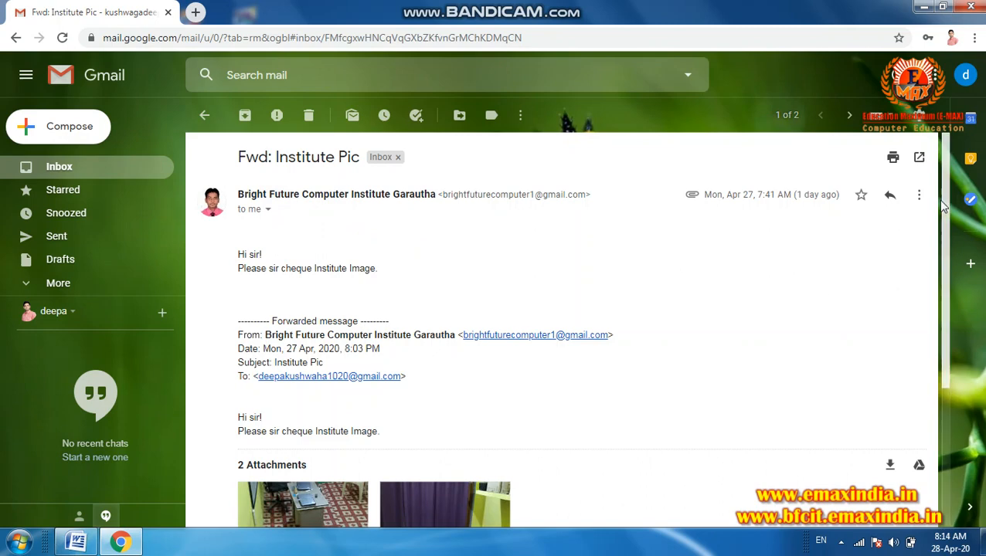
pyautogui.moveTo(945, 197); pyautogui.dragTo(954, 342)
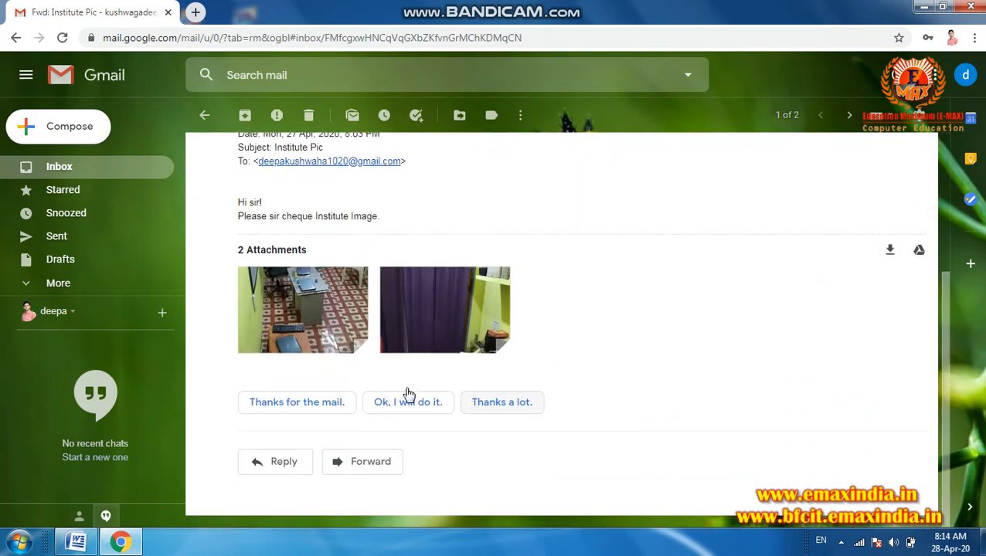
pyautogui.moveTo(316, 316)
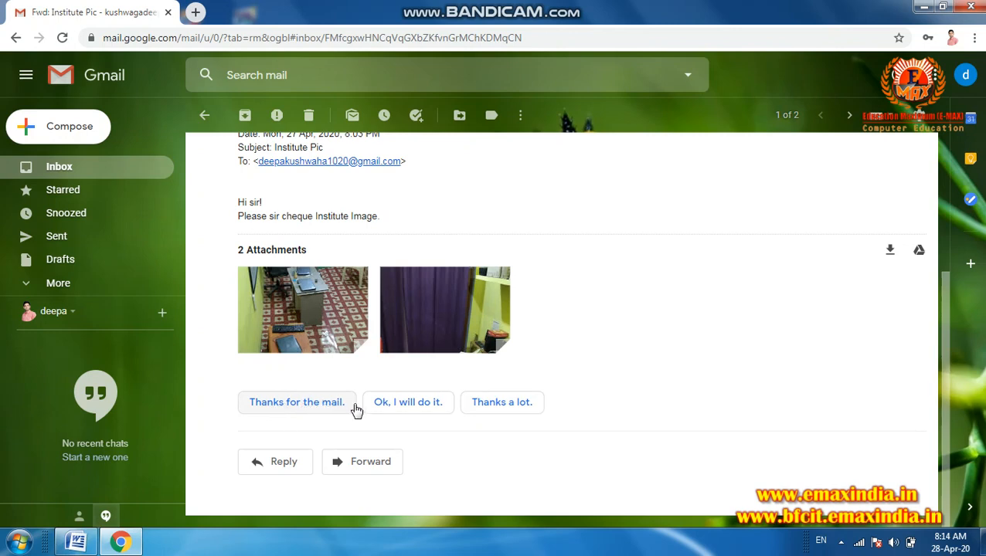
pyautogui.click(507, 408)
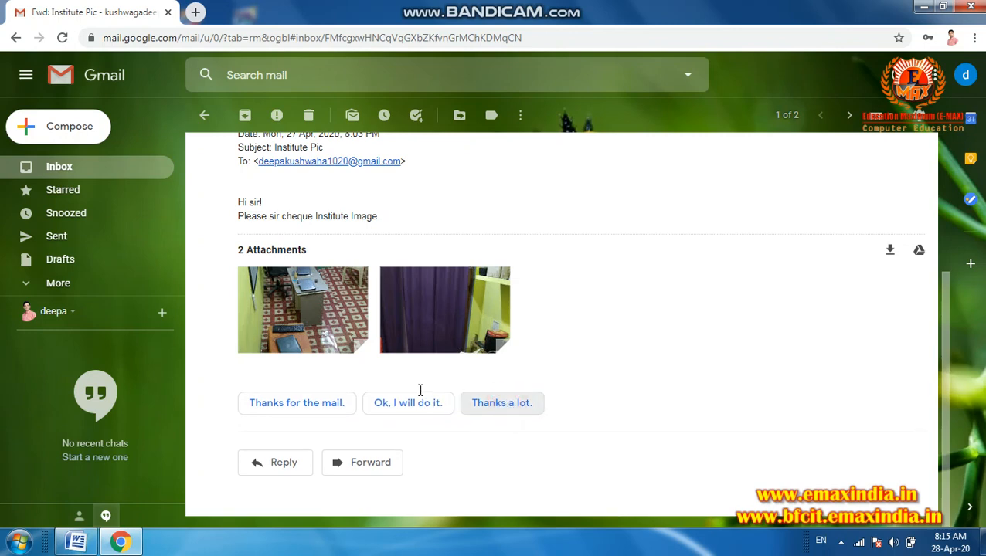
pyautogui.click(281, 479)
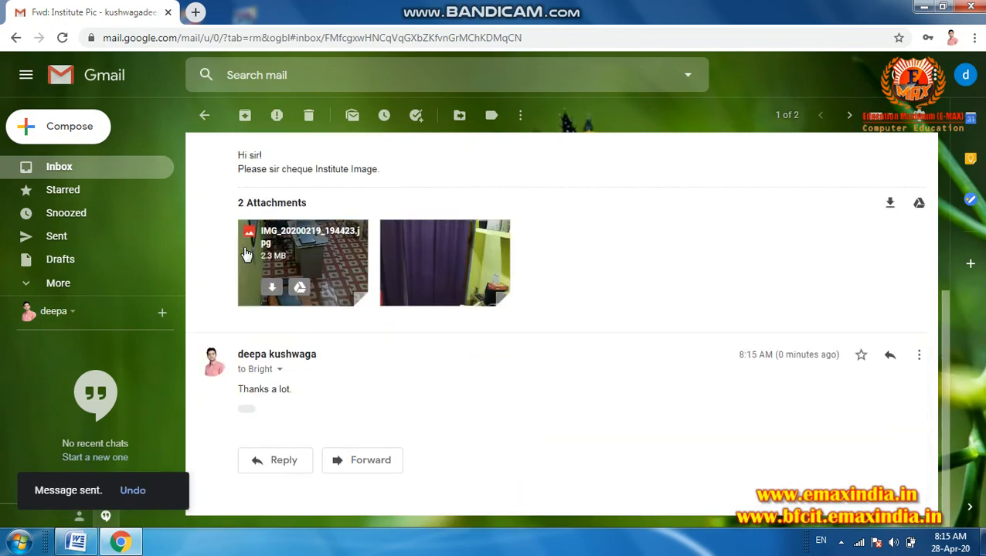
pyautogui.click(139, 165)
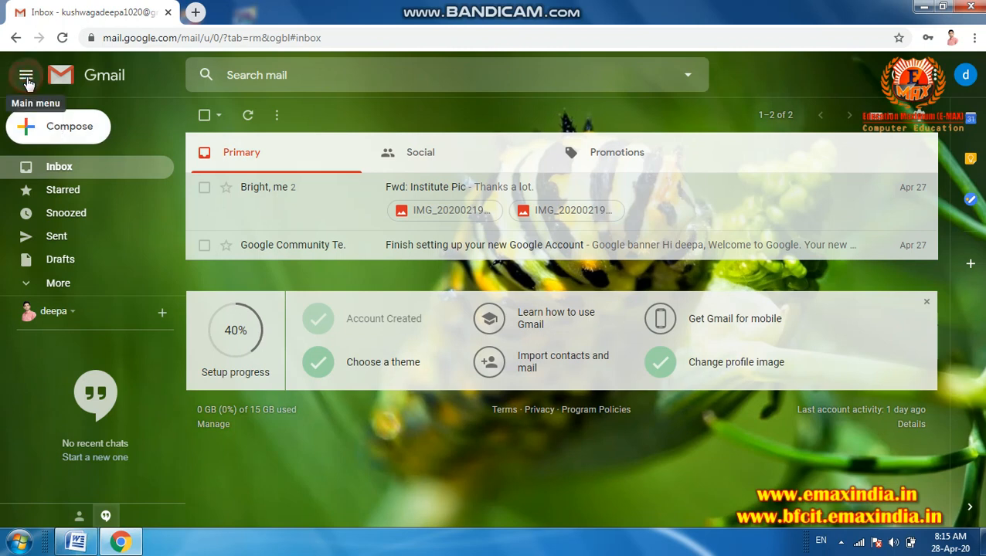
# - Collapse the main menu and expand it again
pyautogui.click(26, 77)
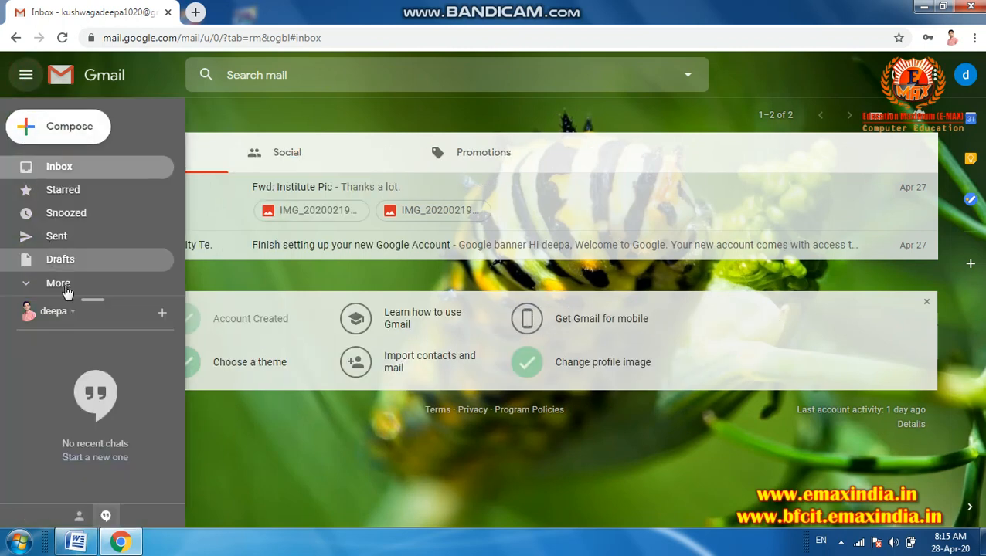
pyautogui.click(25, 75)
# - Start a new message addressed to Bright Future Computer Institute Garautha
pyautogui.click(71, 128)
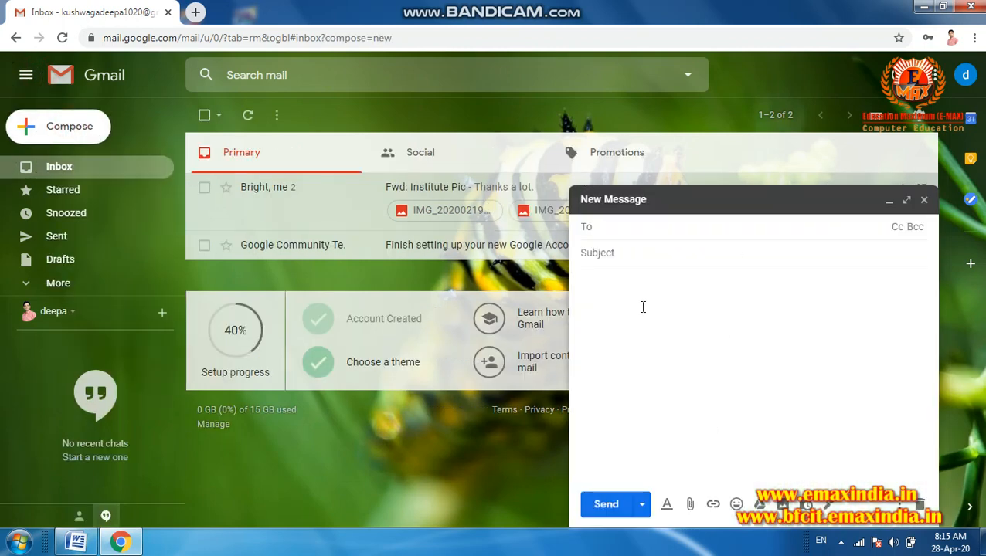
pyautogui.click(615, 226)
pyautogui.write('br')
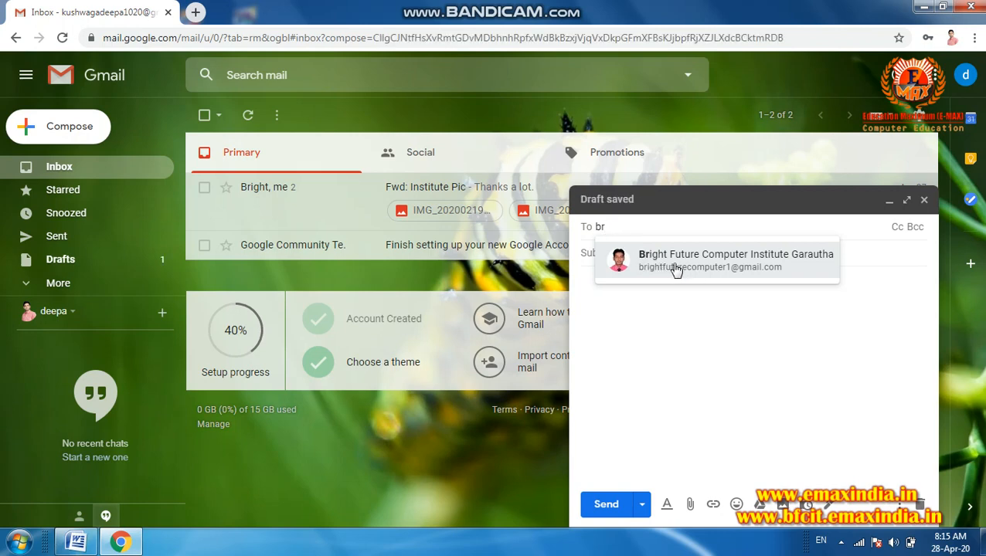
pyautogui.click(683, 262)
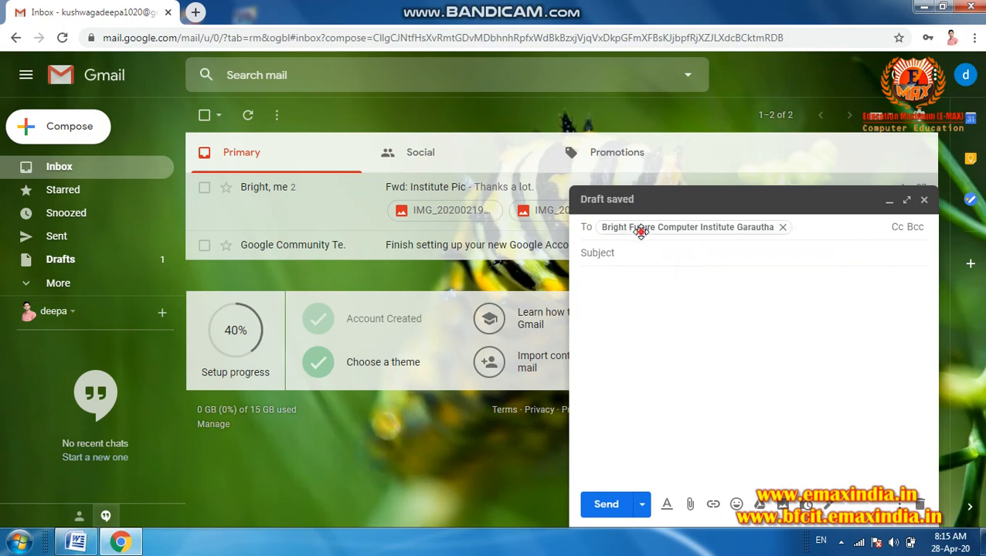
pyautogui.click(640, 232)
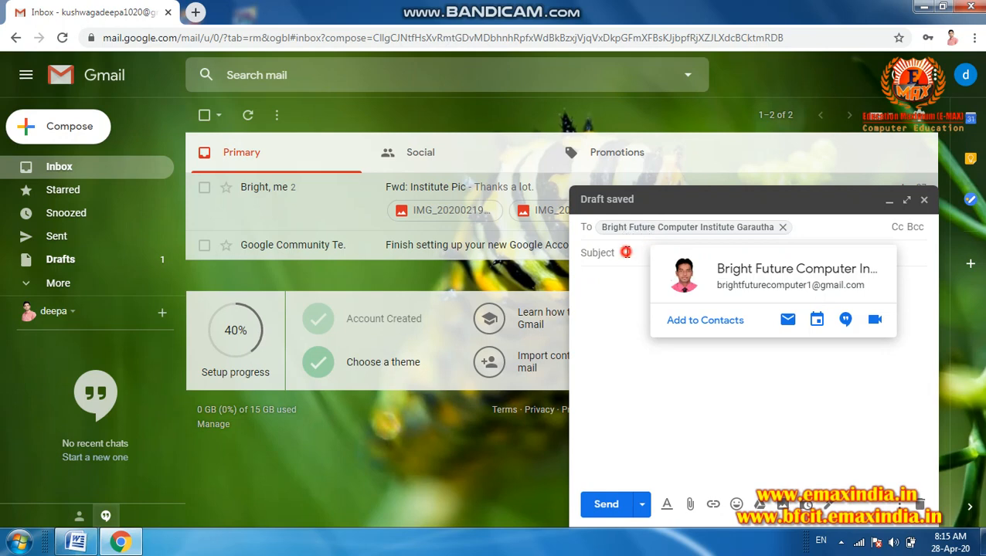
# - Set the subject to "Application" and write the body "Hi sir, Sir aap ye mail chek karke bataye. Thanks." on separate lines
pyautogui.click(627, 253)
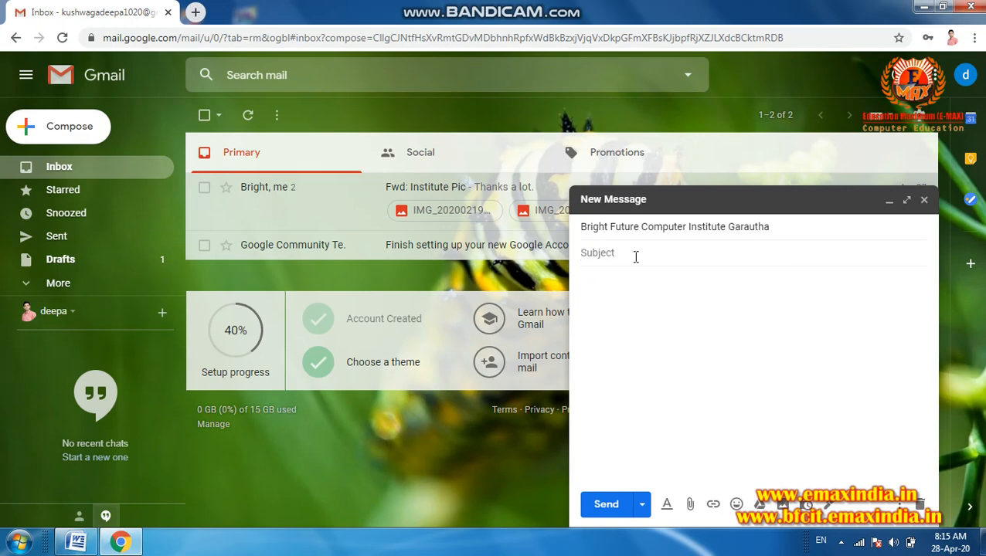
pyautogui.write('Application')
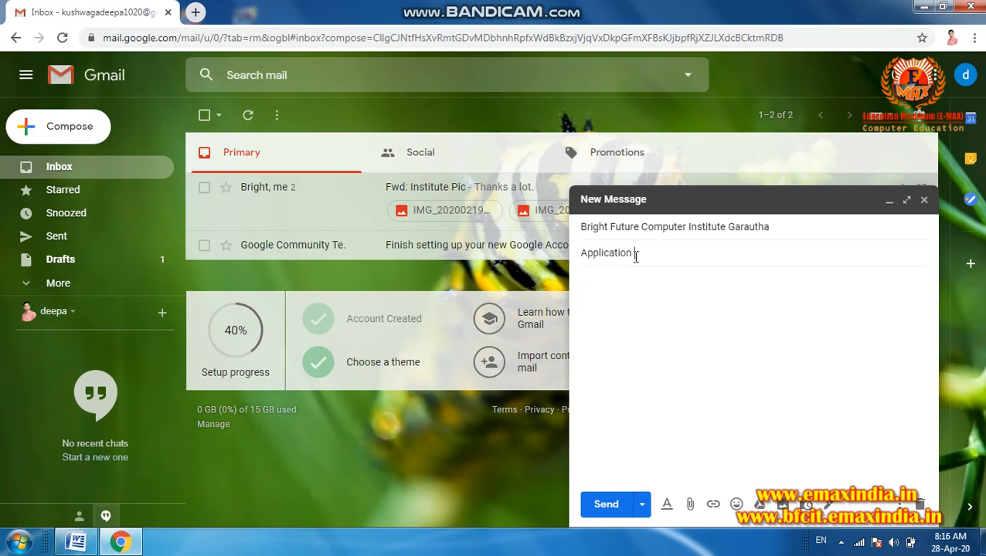
pyautogui.click(621, 282)
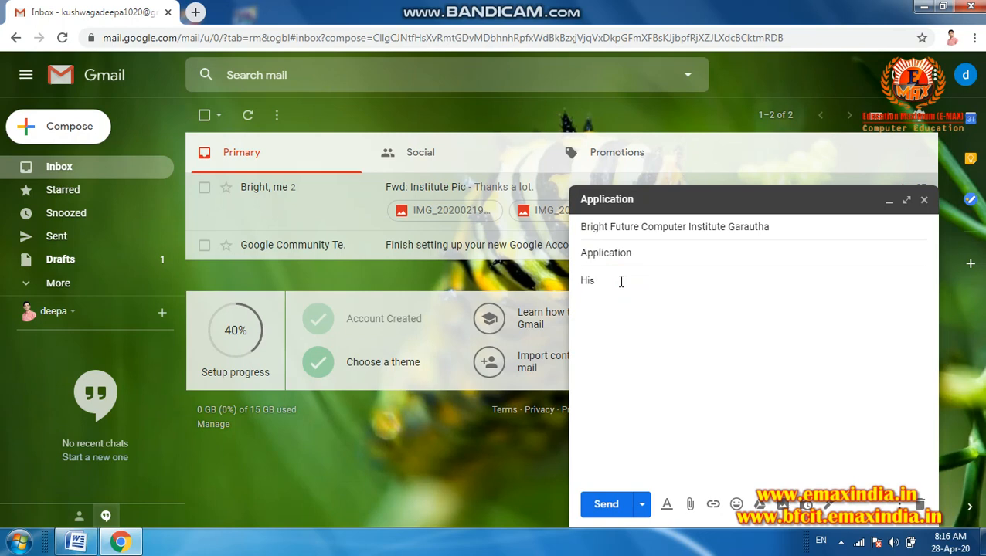
pyautogui.write('Hi sir,')
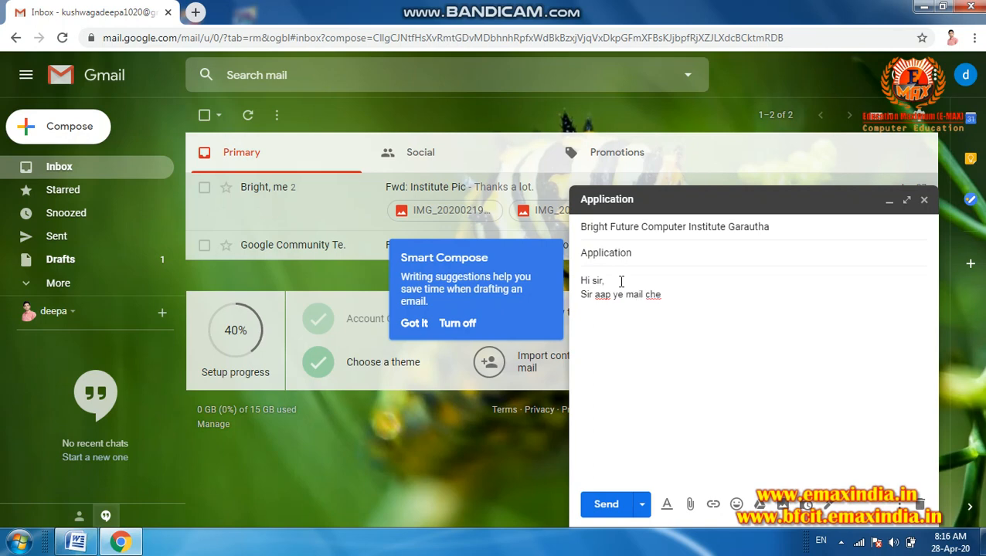
pyautogui.write('ye mail chek karke bataye.')
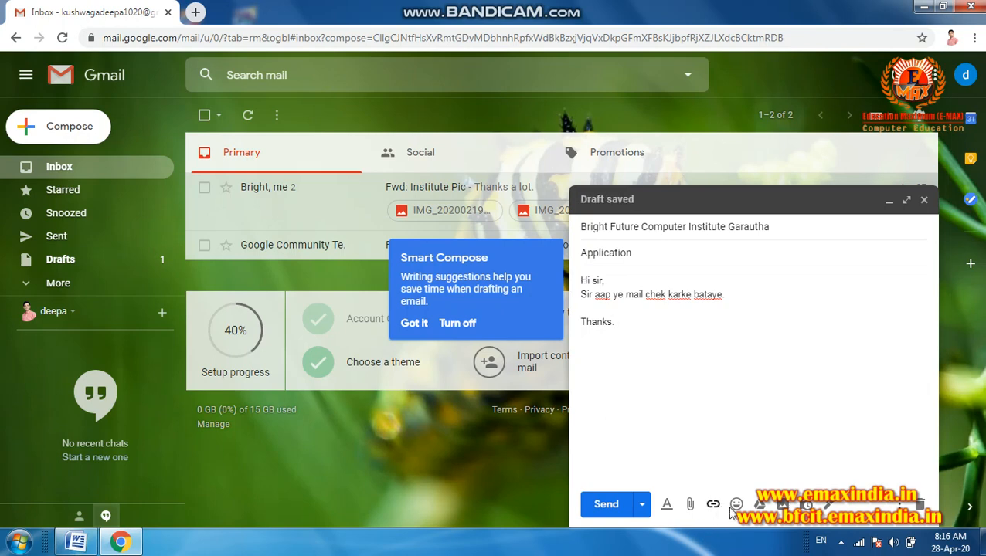
# - Change the text color of the whole message body to red
pyautogui.click(667, 506)
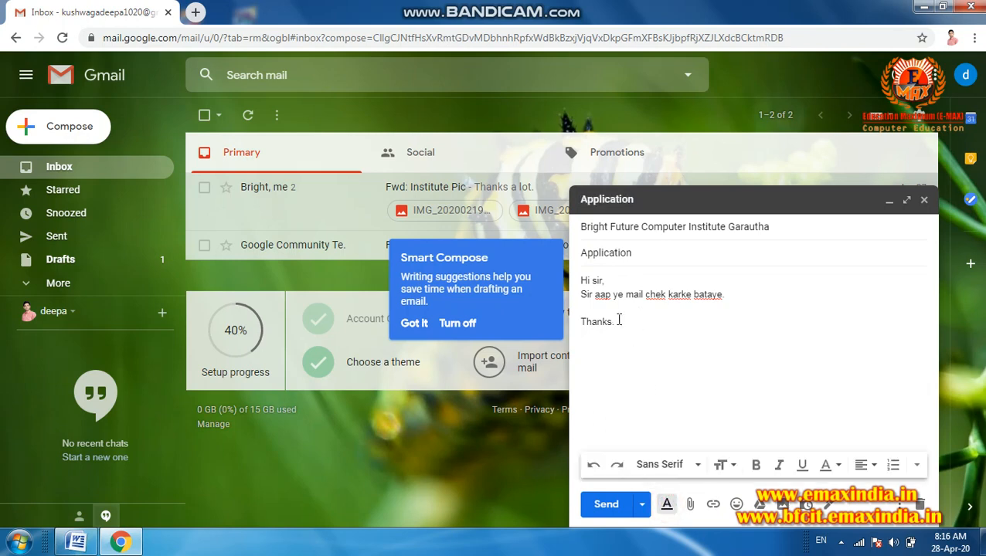
pyautogui.hotkey('ctrl', 'a')
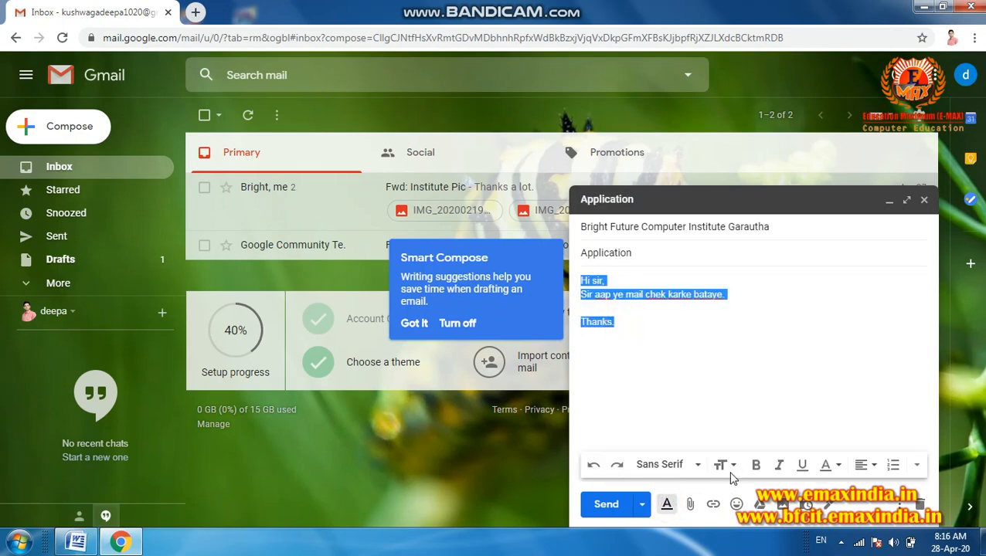
pyautogui.click(826, 466)
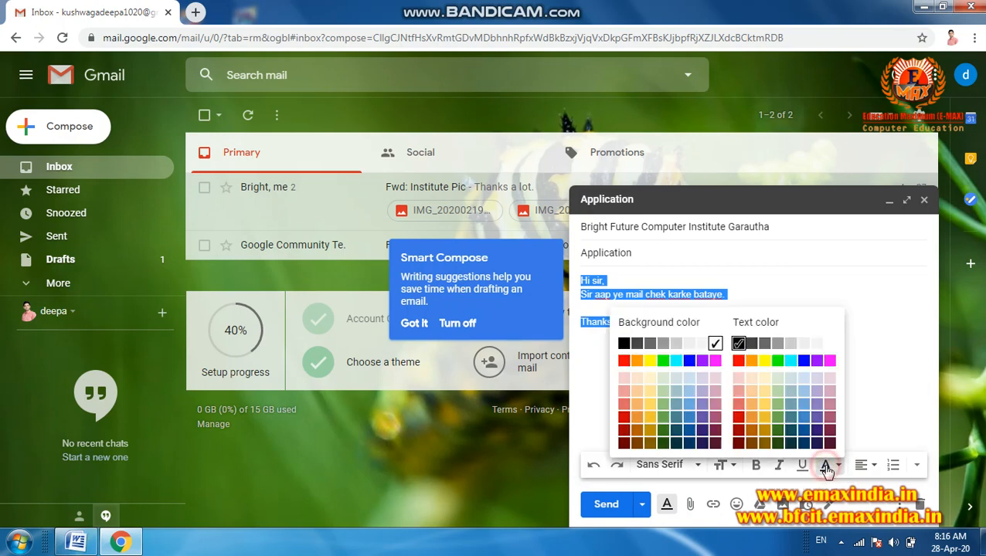
pyautogui.click(738, 419)
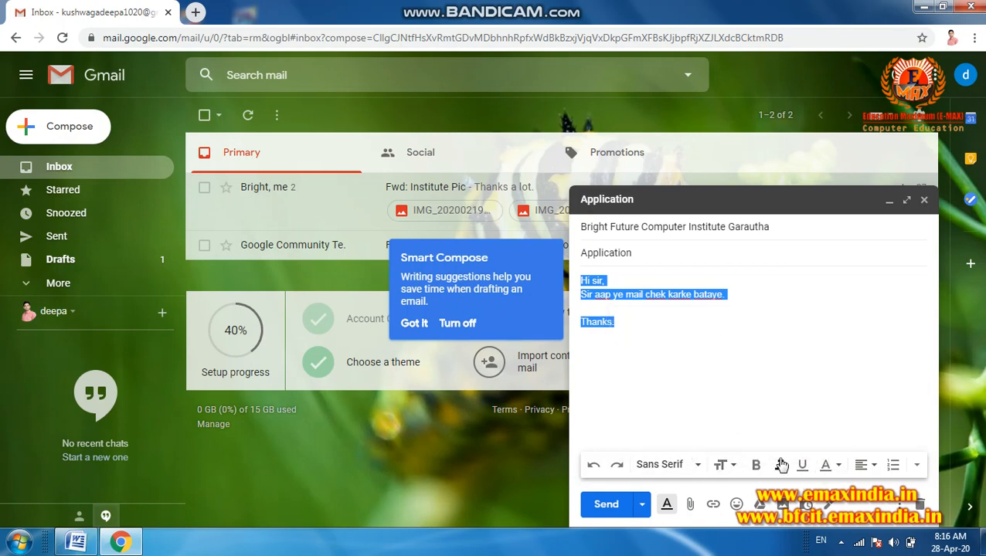
pyautogui.click(678, 336)
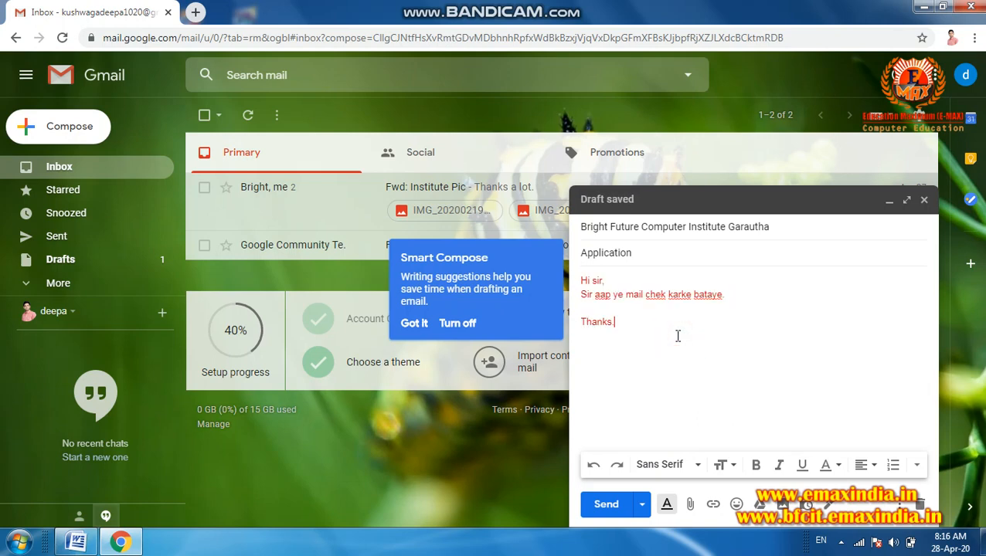
# - Attach the image cccc from the Bright Future COMPUTER folder on Local Disk (D:) to the message
pyautogui.click(648, 423)
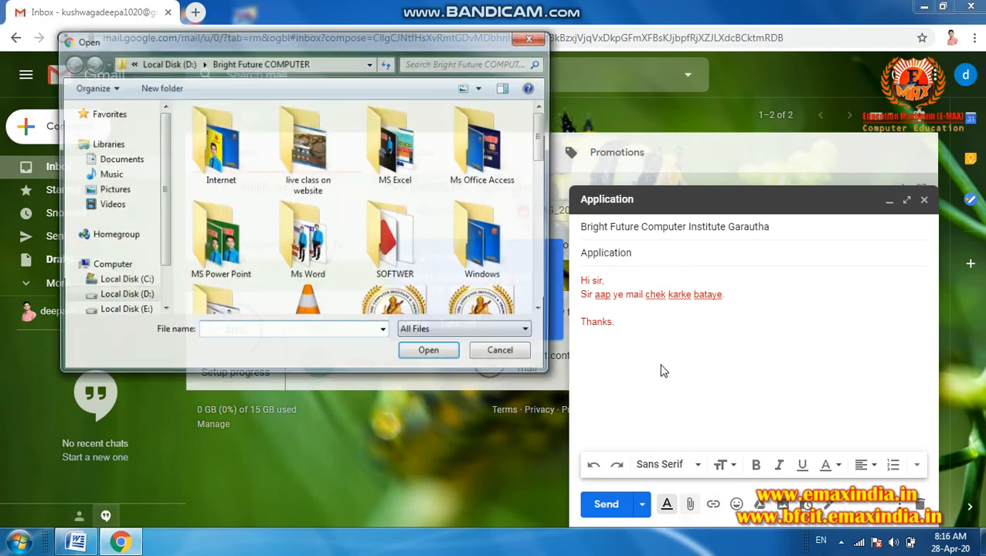
pyautogui.click(536, 134)
pyautogui.moveTo(537, 134); pyautogui.dragTo(545, 210)
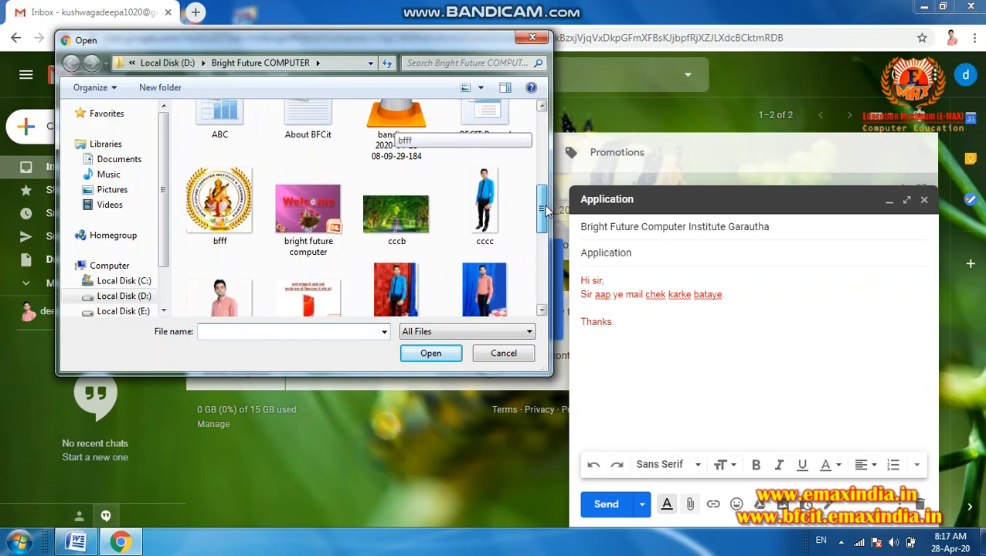
pyautogui.click(514, 203)
pyautogui.click(458, 360)
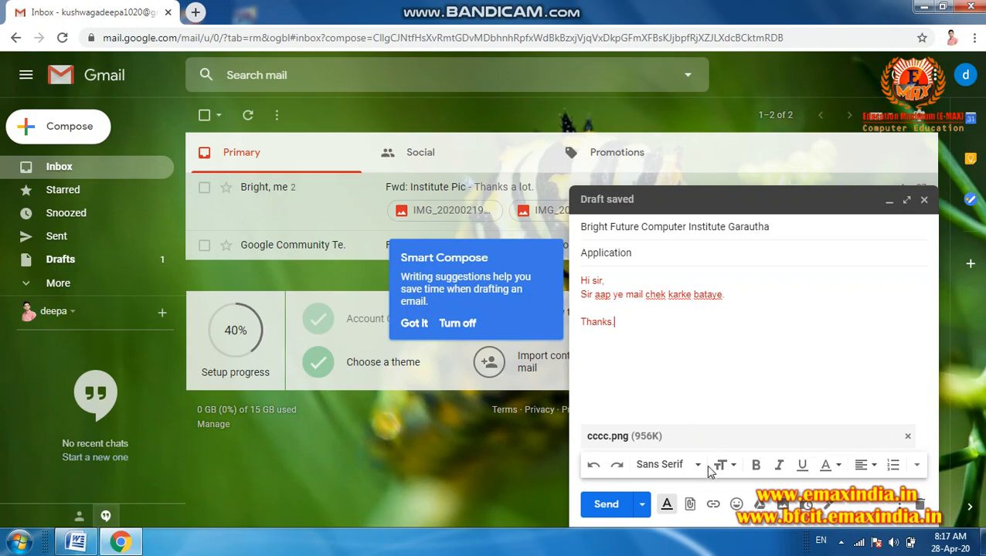
# - Dismiss the Smart Compose tip and the introduction to inserting files with Google Drive
pyautogui.click(688, 506)
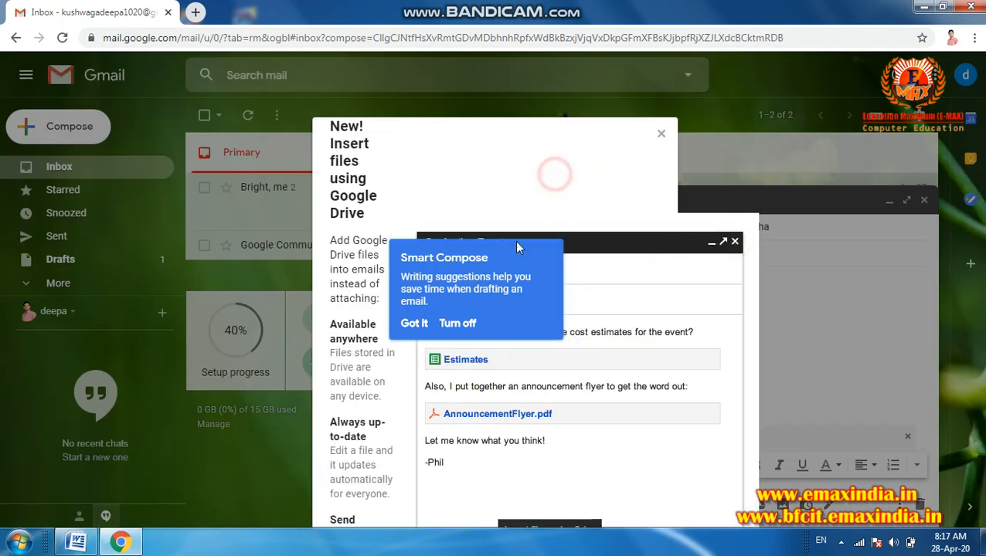
pyautogui.click(413, 322)
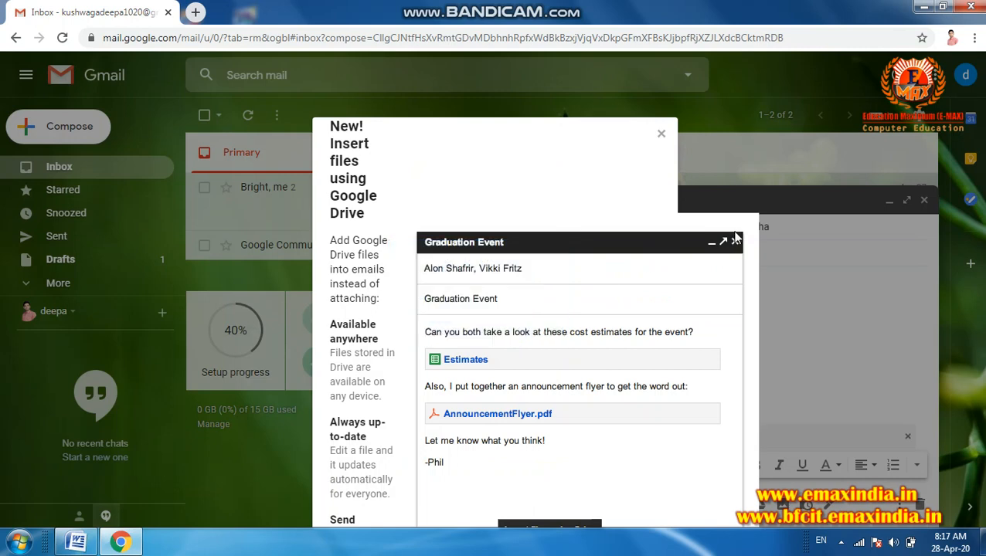
pyautogui.click(662, 136)
# - Attach the image cskkg from the Bright Future COMPUTER folder as a second file and send the message
pyautogui.click(689, 506)
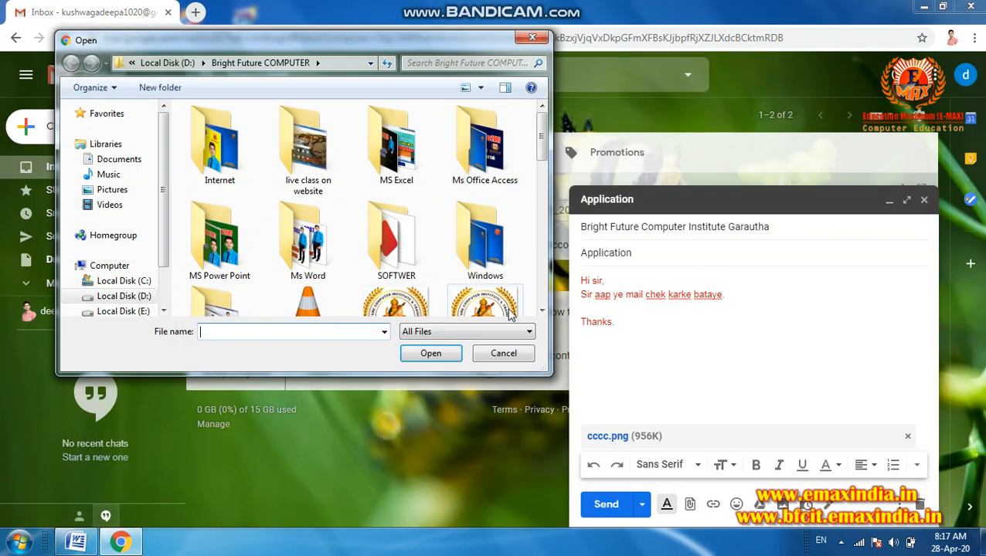
pyautogui.moveTo(542, 133); pyautogui.dragTo(544, 248)
pyautogui.click(220, 149)
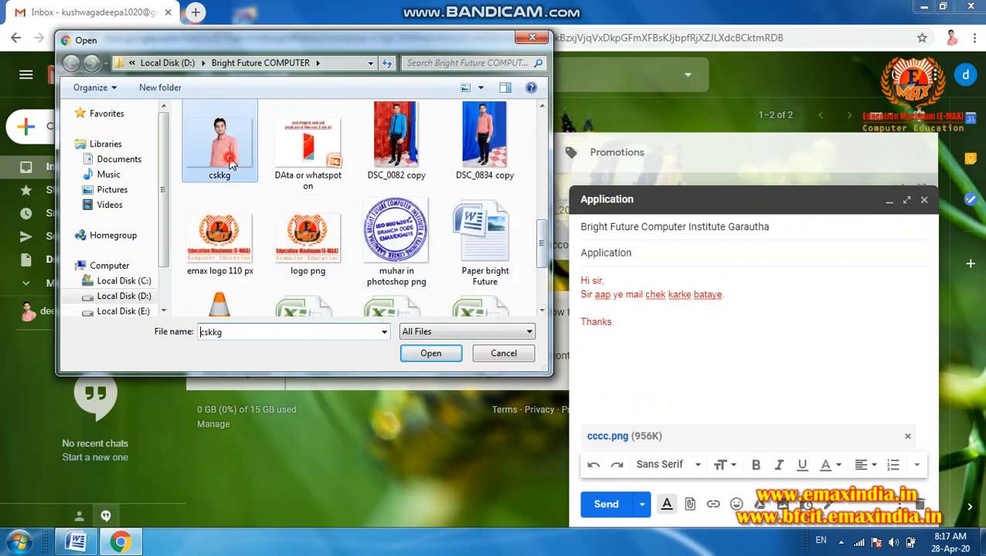
pyautogui.click(421, 353)
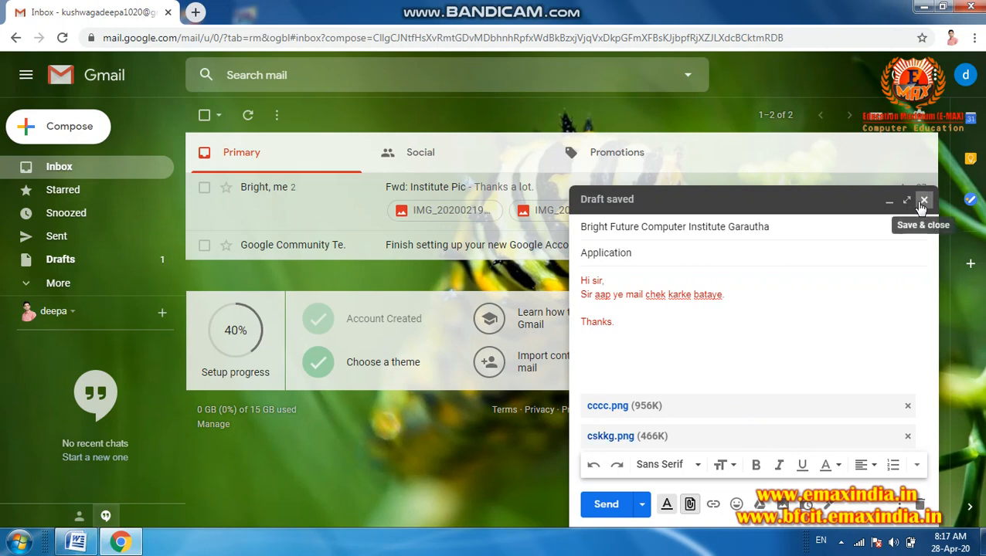
pyautogui.click(607, 504)
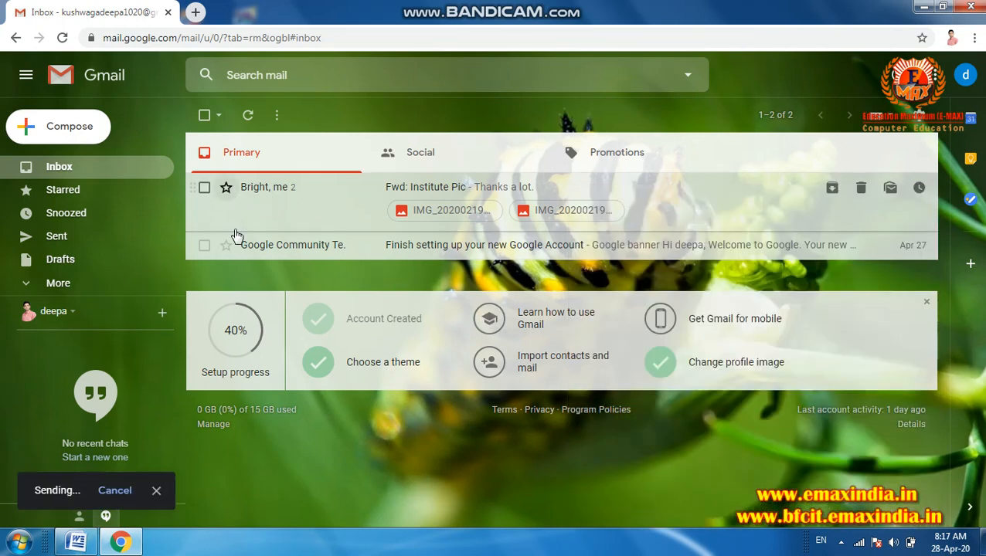
# - Open the Application message in the sent mail, check its content and recipient details, and return to the inbox
pyautogui.click(120, 170)
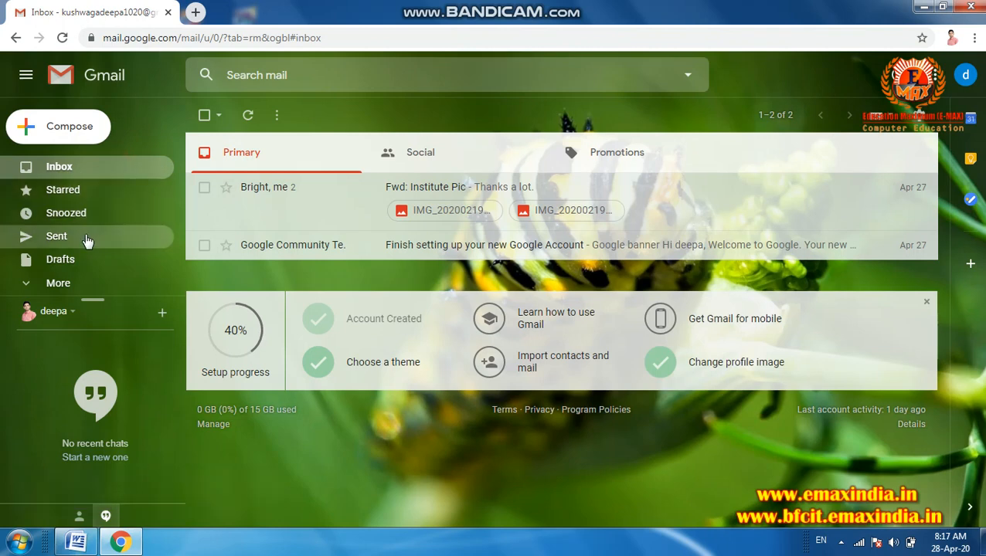
pyautogui.click(57, 241)
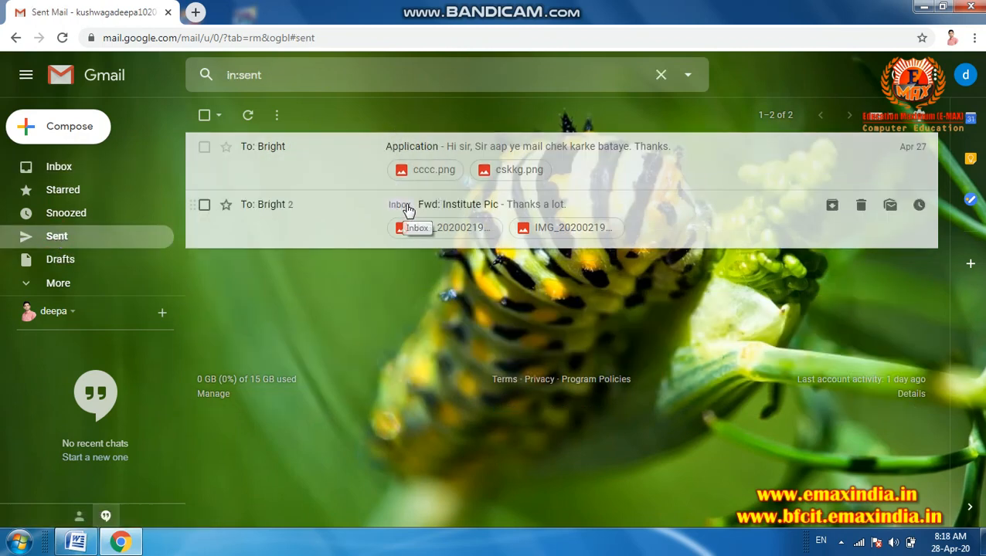
pyautogui.click(409, 148)
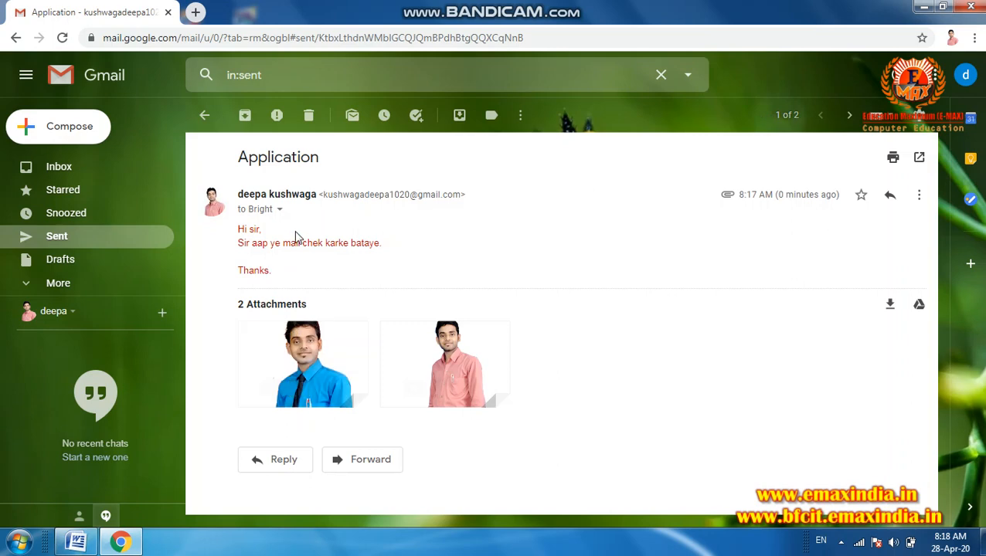
pyautogui.moveTo(270, 210)
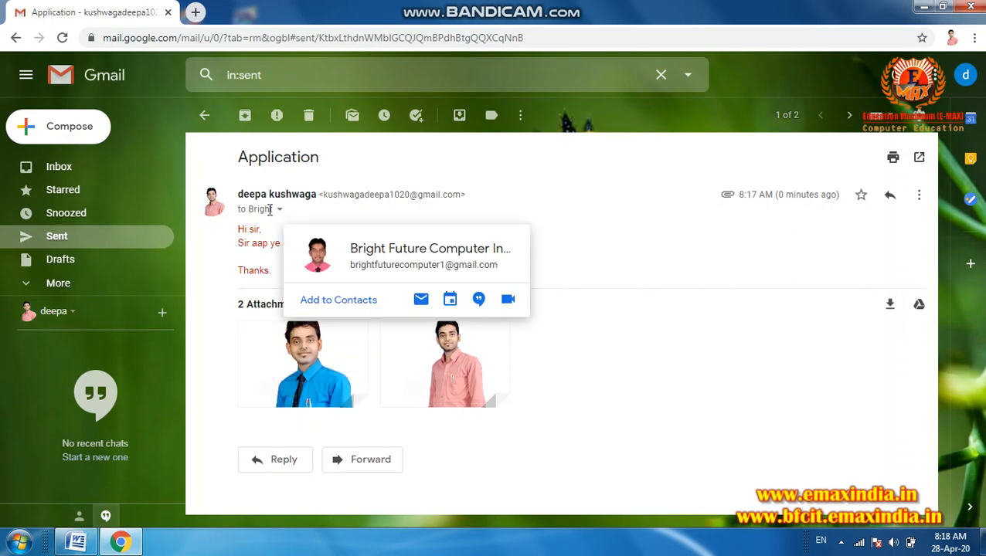
pyautogui.click(108, 239)
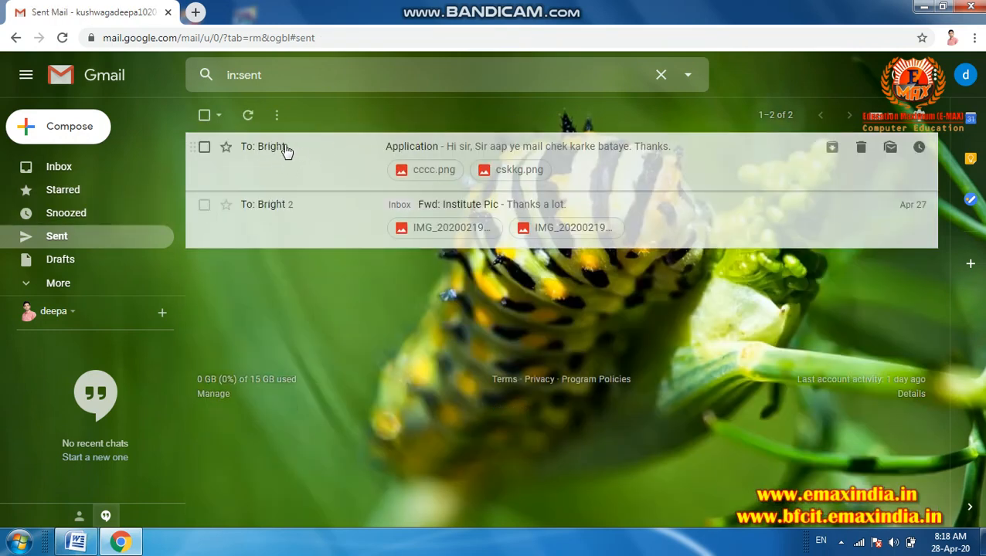
pyautogui.click(109, 170)
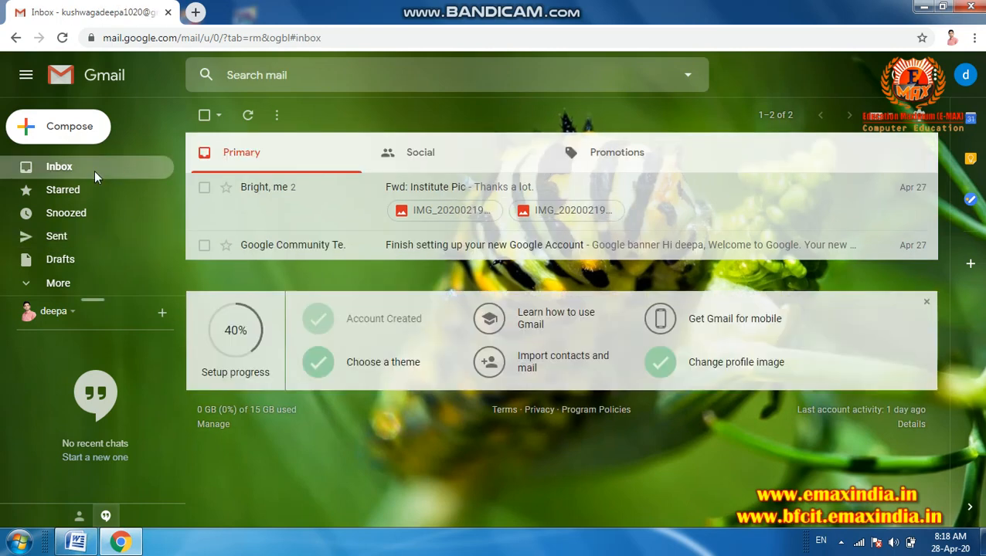
# - Start a new message to Bright Future Computer Institute Garautha and delete the last three characters before the @ in the recipient's address
pyautogui.click(68, 133)
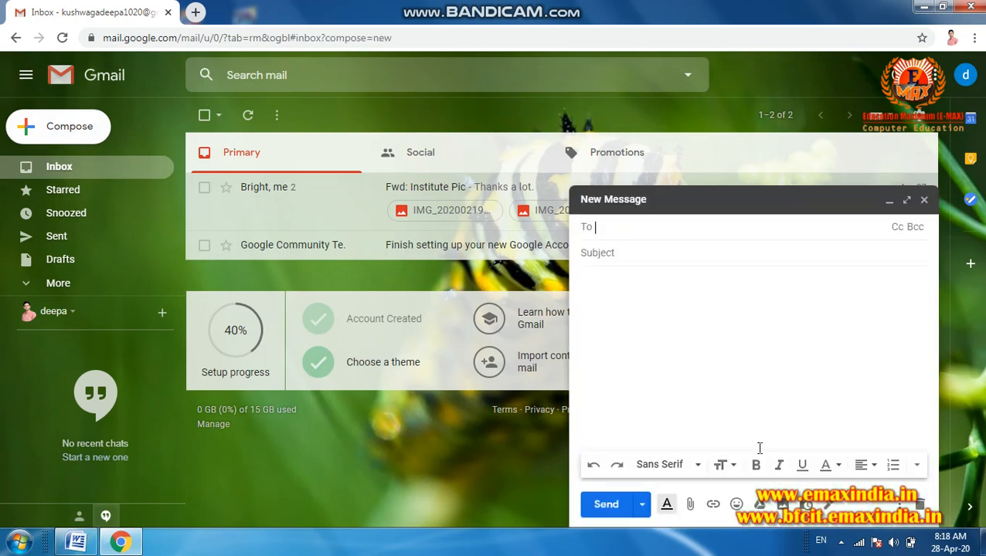
pyautogui.click(662, 227)
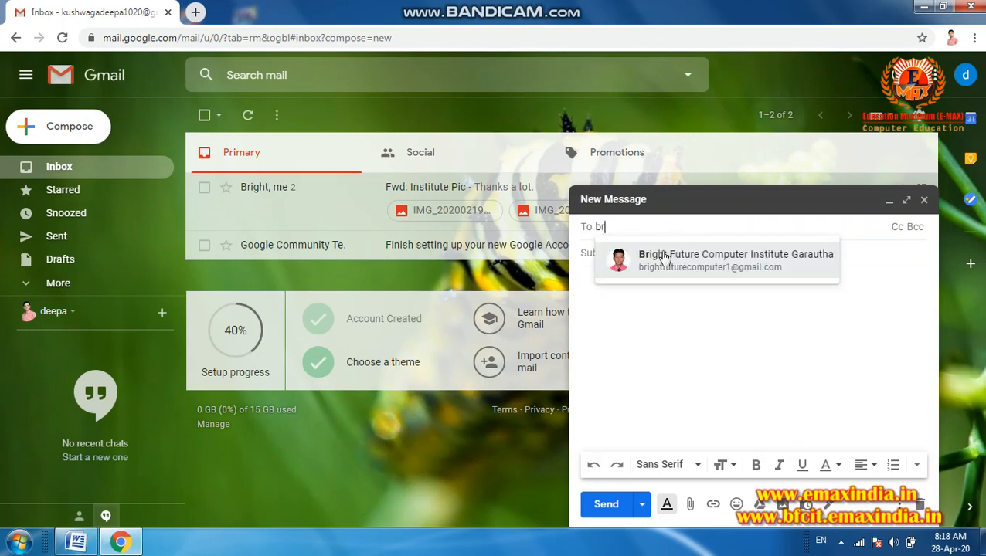
pyautogui.click(656, 258)
pyautogui.doubleClick(656, 226)
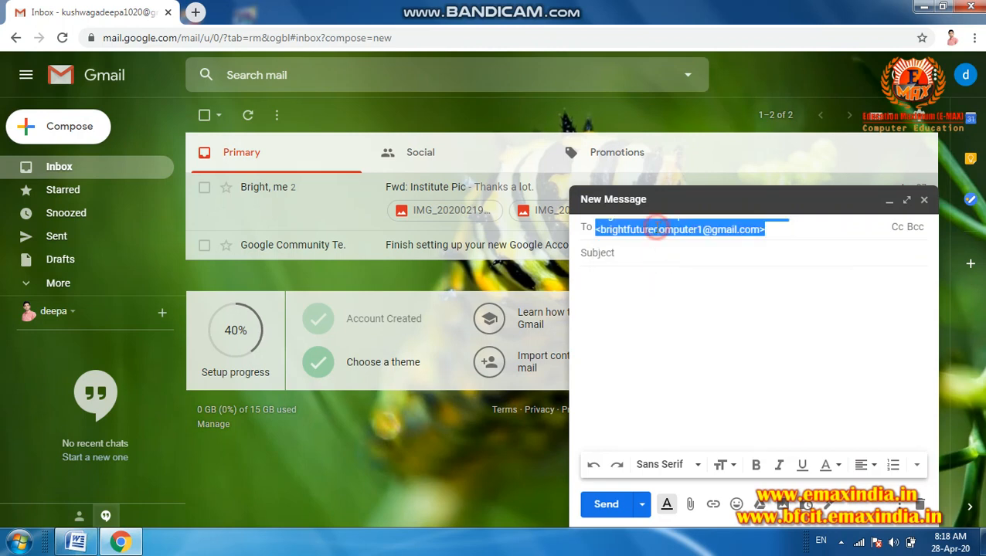
pyautogui.click(686, 229)
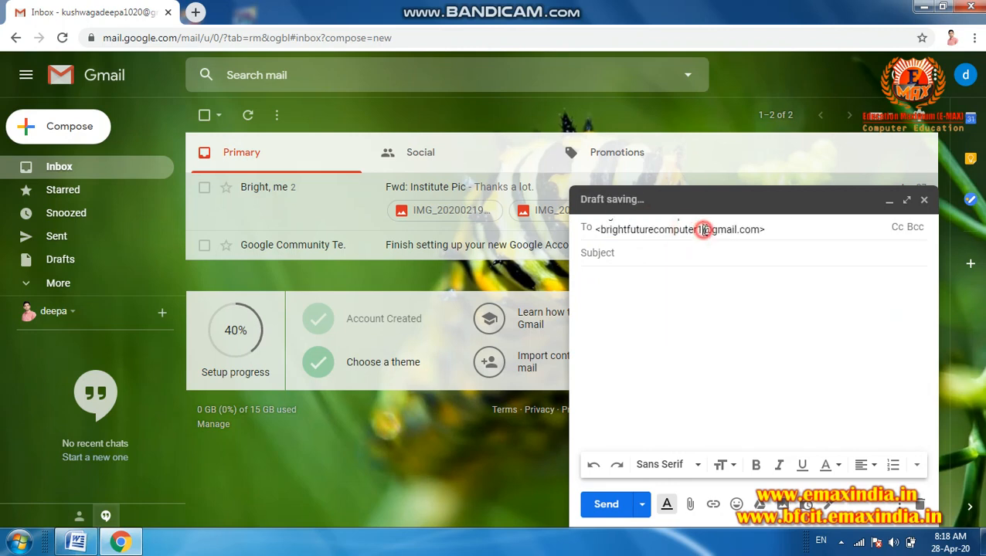
pyautogui.press('BackSpace')
pyautogui.press('BackSpace')
pyautogui.press('BackSpace')
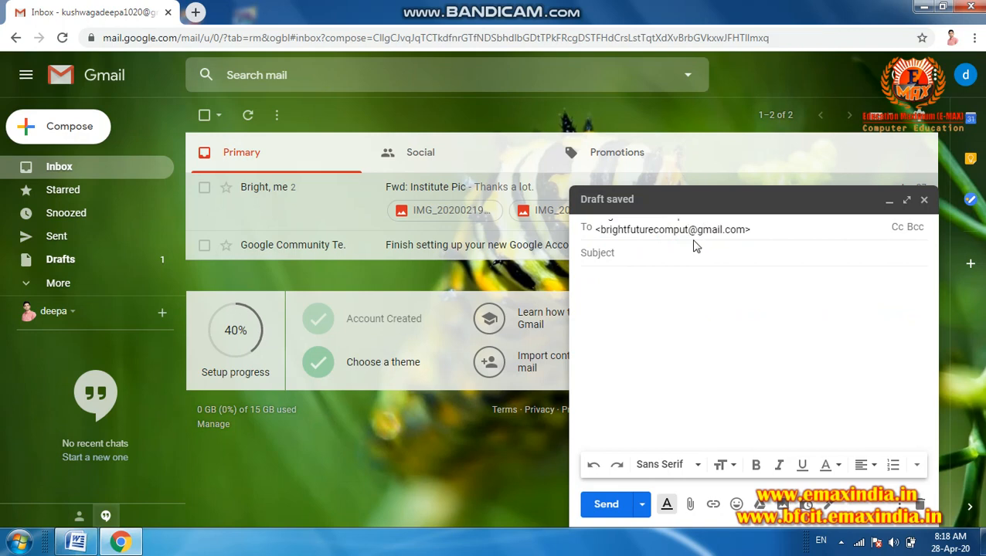
# - Set the subject to "Apploo", write "ddd" as the body, and send the message
pyautogui.click(641, 251)
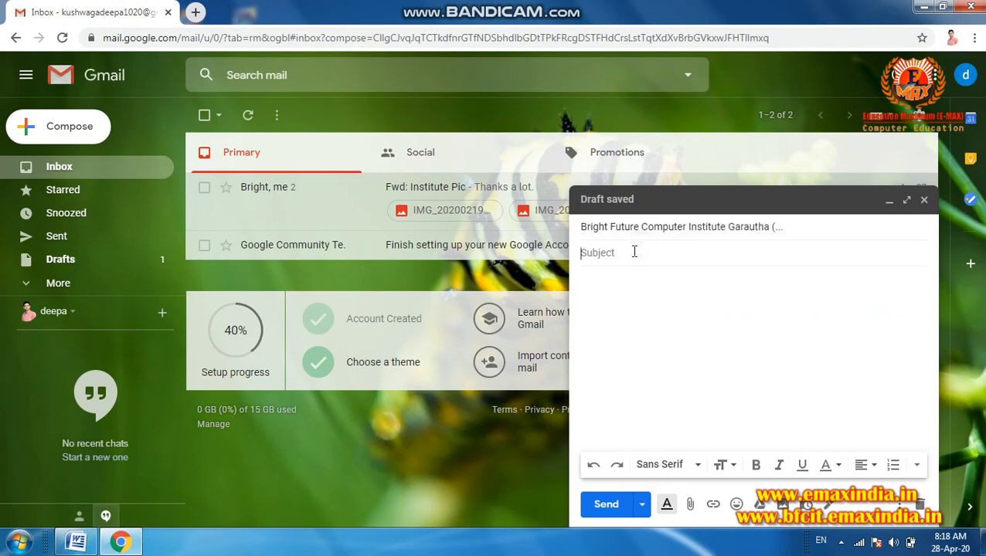
pyautogui.write('ad')
pyautogui.press('BackSpace')
pyautogui.press('BackSpace')
pyautogui.press('BackSpace')
pyautogui.write('Apploo')
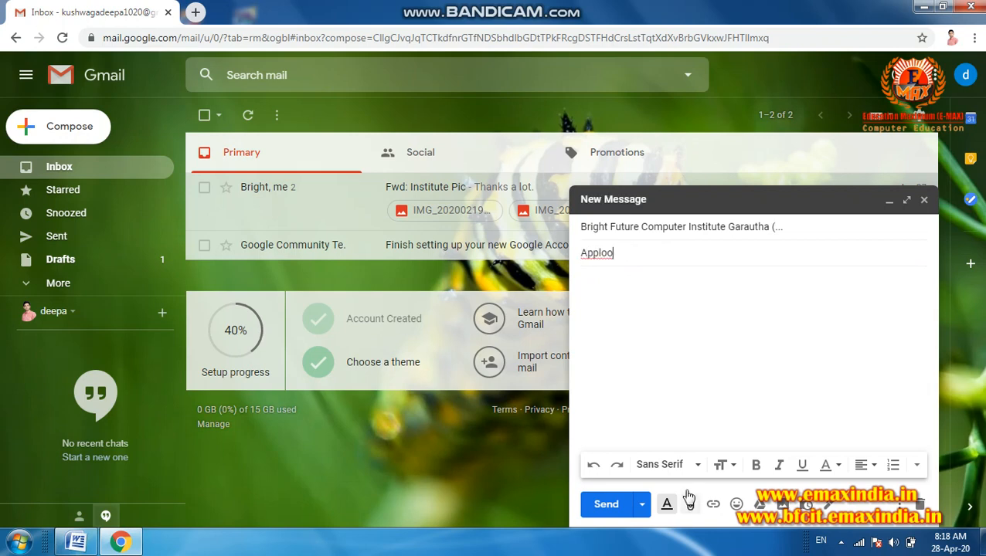
pyautogui.click(655, 367)
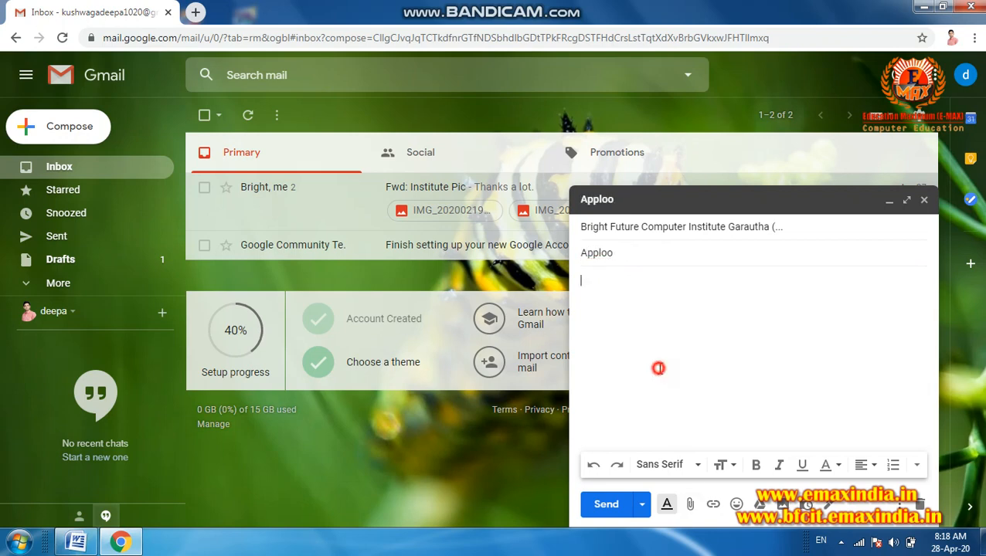
pyautogui.write('ddd')
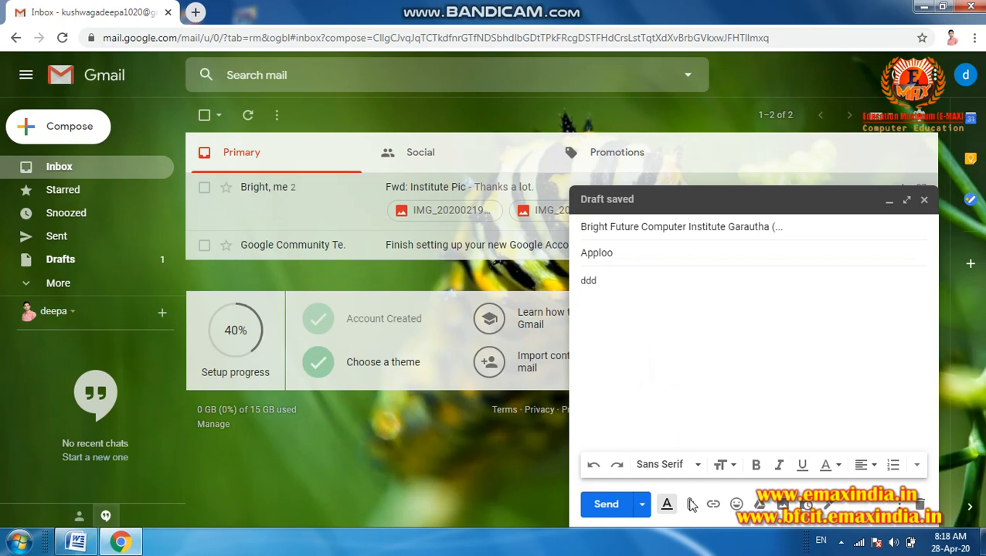
pyautogui.click(609, 504)
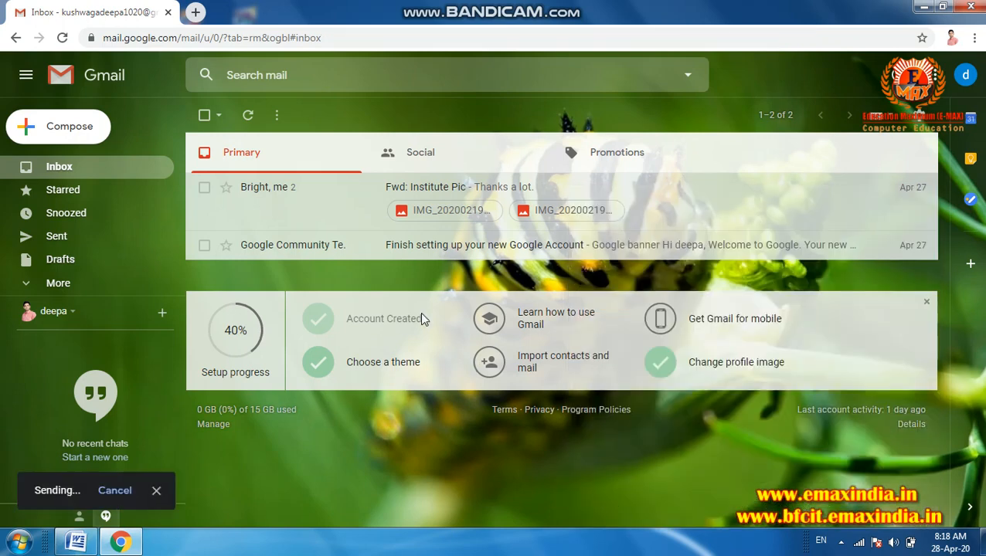
# - Open the Apploo message in the sent mail, check its recipient details, and return to the sent list
pyautogui.click(68, 244)
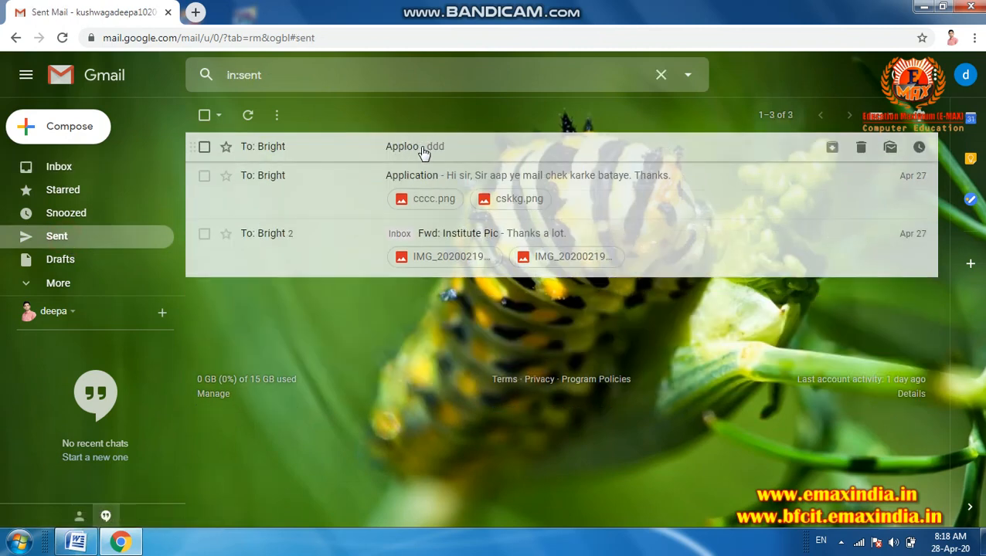
pyautogui.click(139, 237)
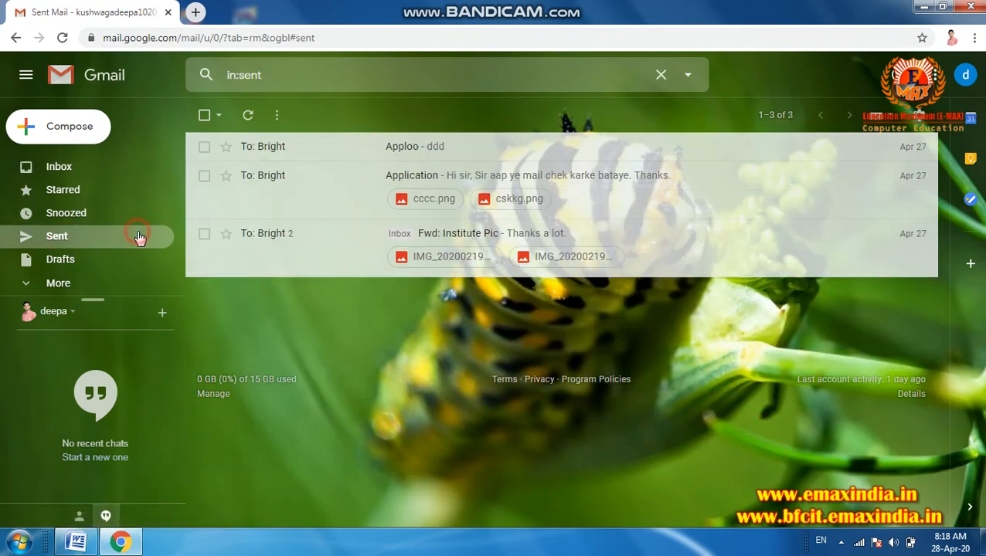
pyautogui.click(385, 147)
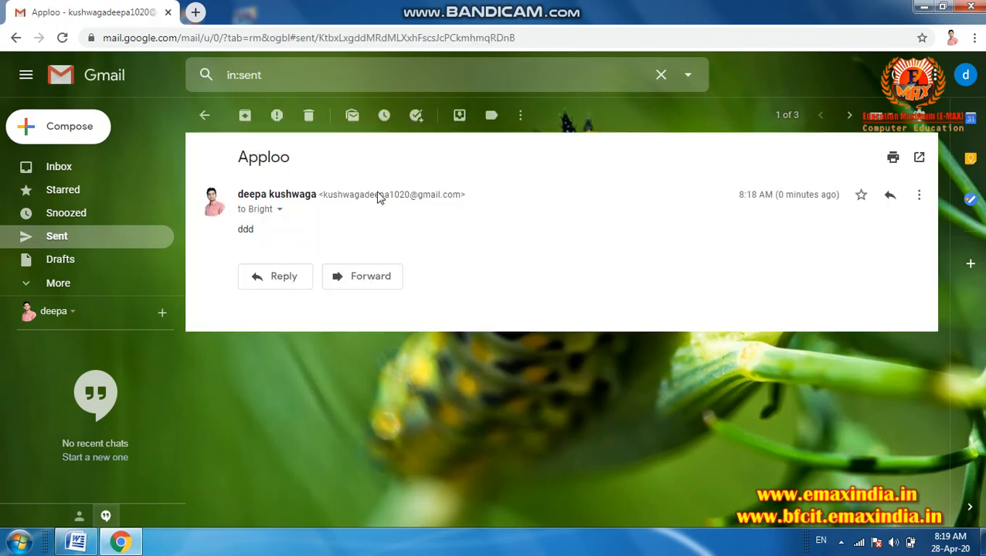
pyautogui.moveTo(259, 209)
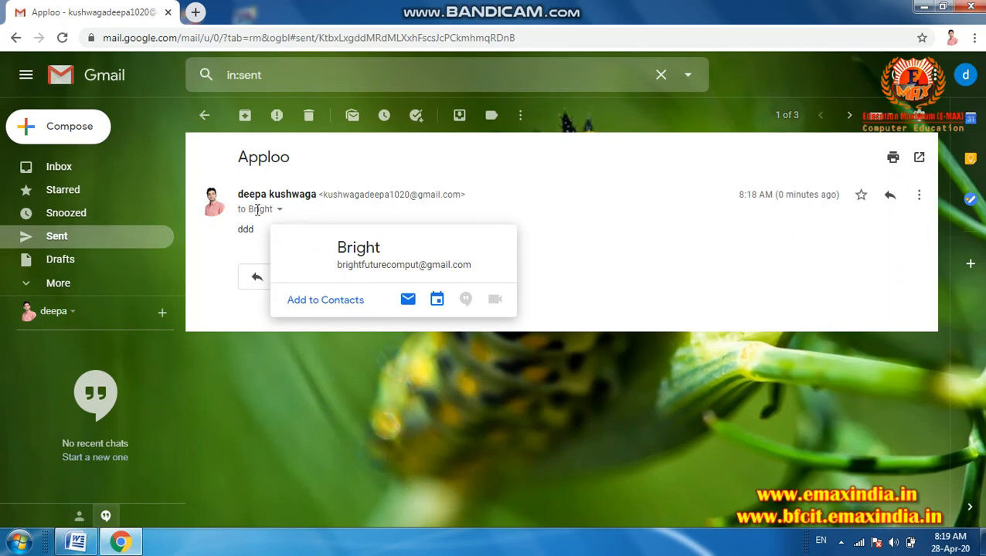
pyautogui.click(65, 235)
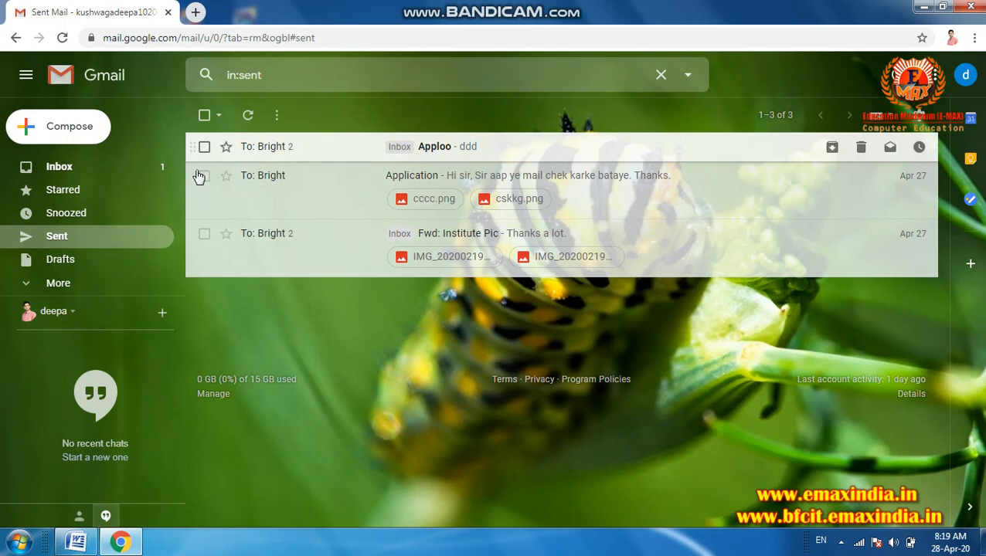
# - Open the Apploo conversation in the inbox and read the Mail Delivery Subsystem message
pyautogui.click(98, 168)
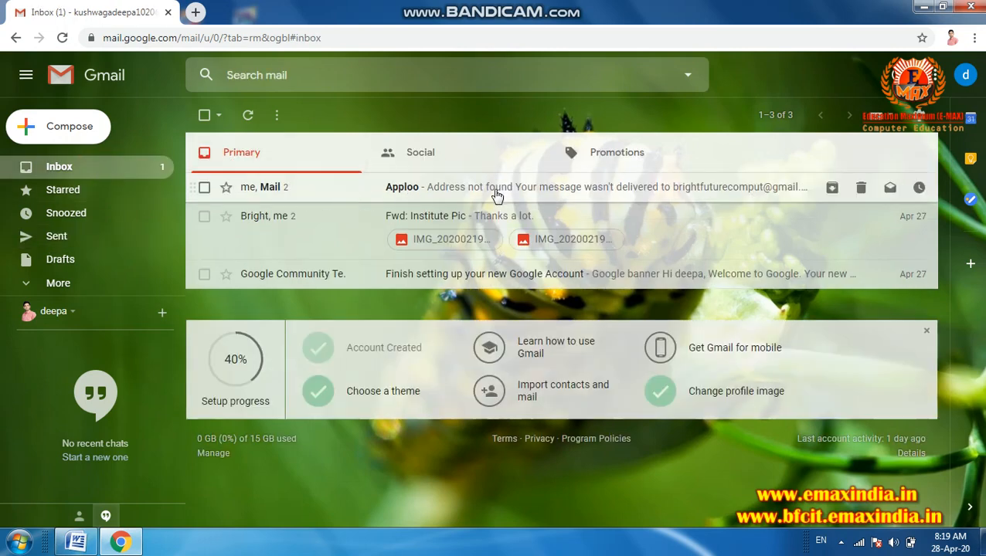
pyautogui.click(583, 193)
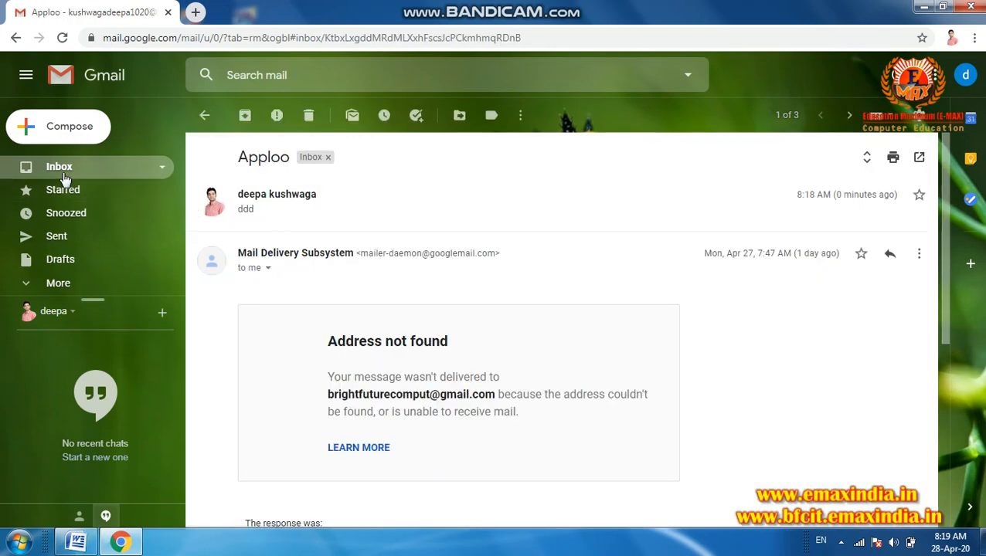
pyautogui.click(65, 177)
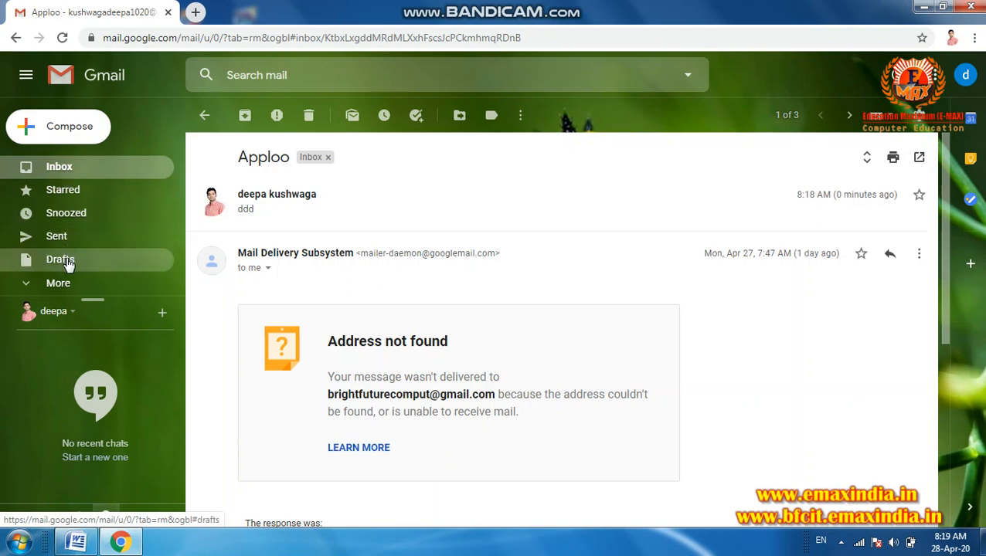
# - Start a new message and attach the files abb, abbbb, bfff, bright future computer, cccb and cccc from the Bright Future COMPUTER folder
pyautogui.click(70, 129)
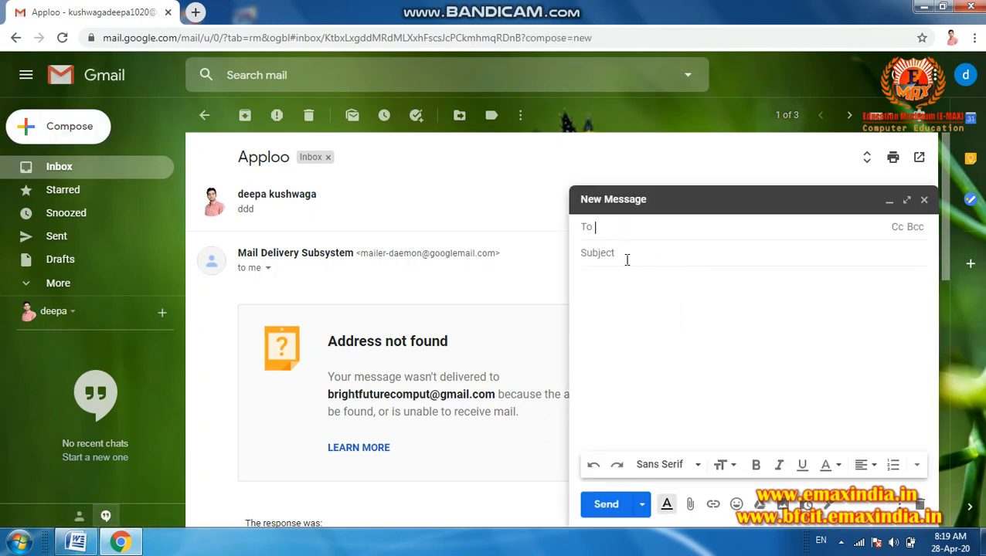
pyautogui.click(690, 503)
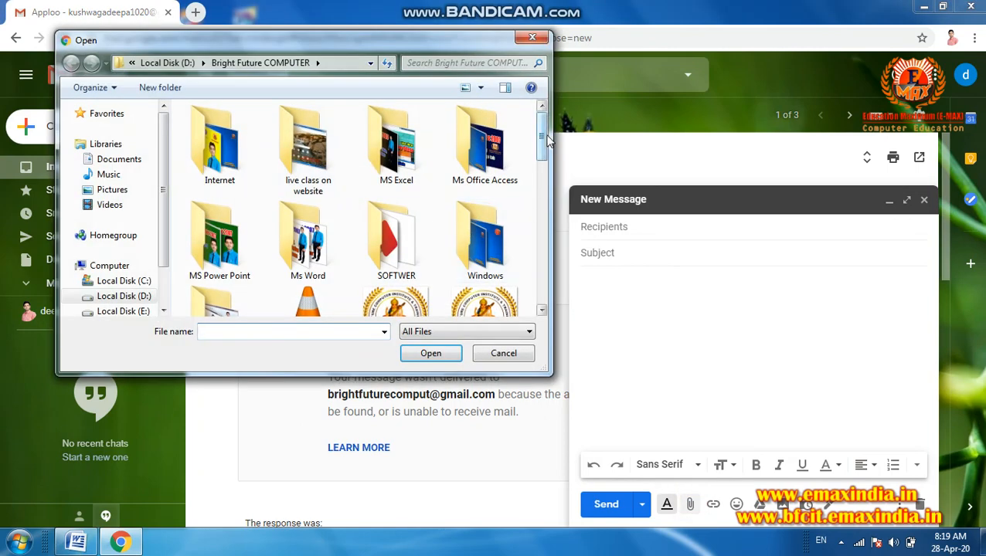
pyautogui.moveTo(543, 139); pyautogui.dragTo(546, 192)
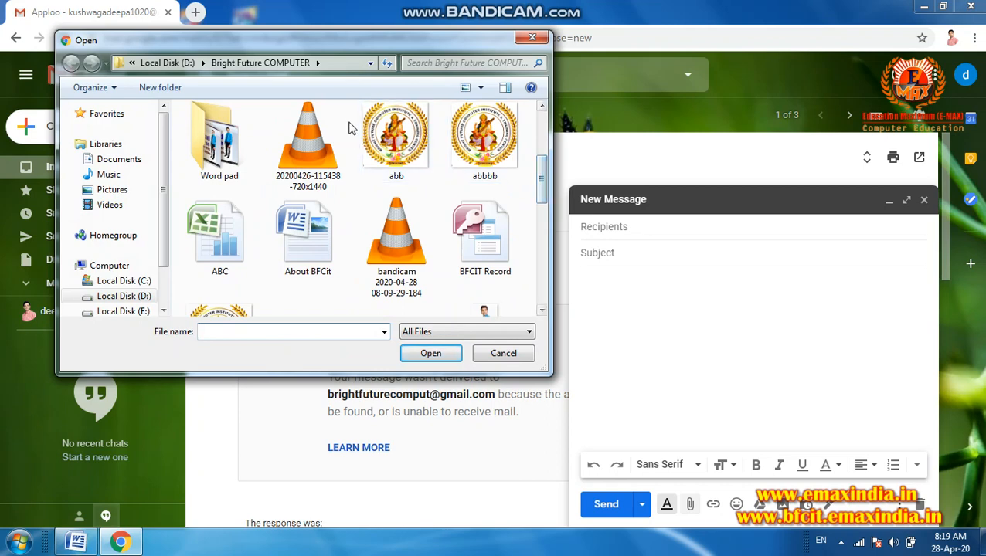
pyautogui.moveTo(346, 119); pyautogui.dragTo(506, 158)
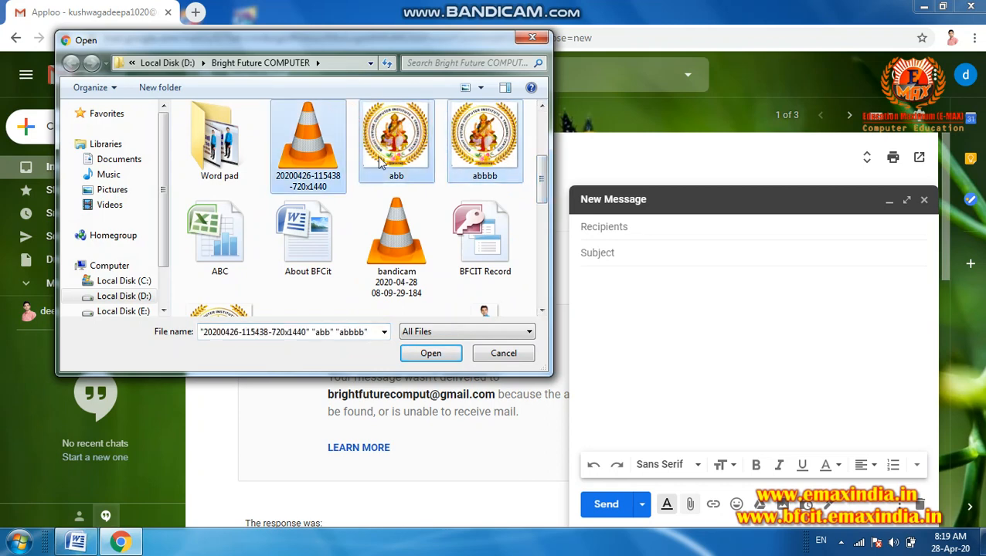
pyautogui.keyDown('ctrl'); pyautogui.click(333, 155); pyautogui.keyUp('ctrl')
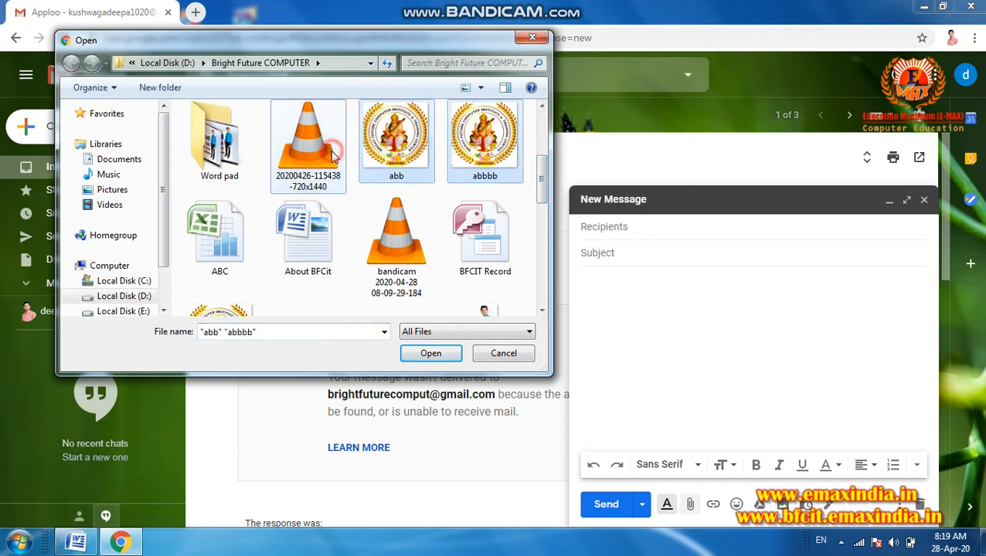
pyautogui.keyDown('ctrl'); pyautogui.click(245, 307); pyautogui.keyUp('ctrl')
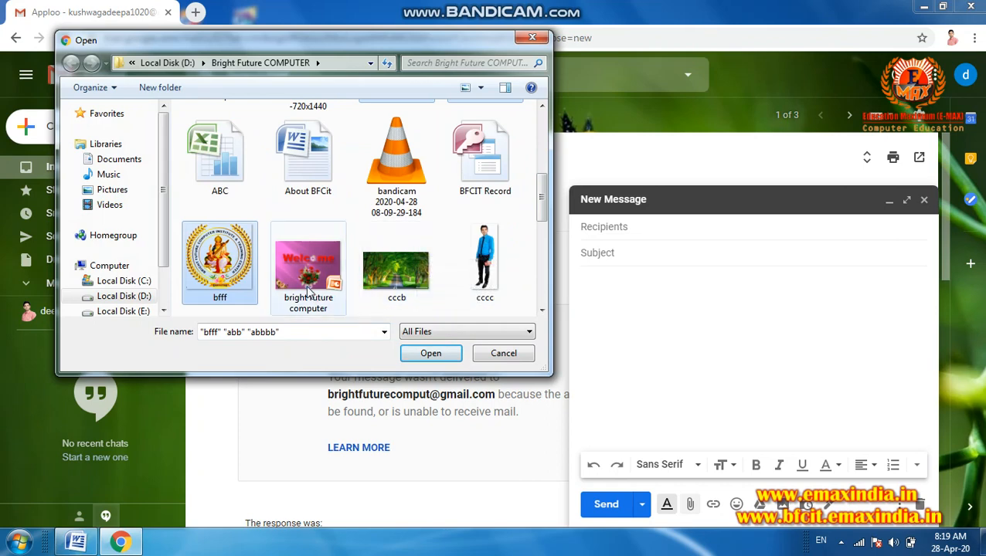
pyautogui.keyDown('ctrl'); pyautogui.click(484, 263); pyautogui.keyUp('ctrl')
pyautogui.keyDown('ctrl'); pyautogui.click(308, 274); pyautogui.keyUp('ctrl')
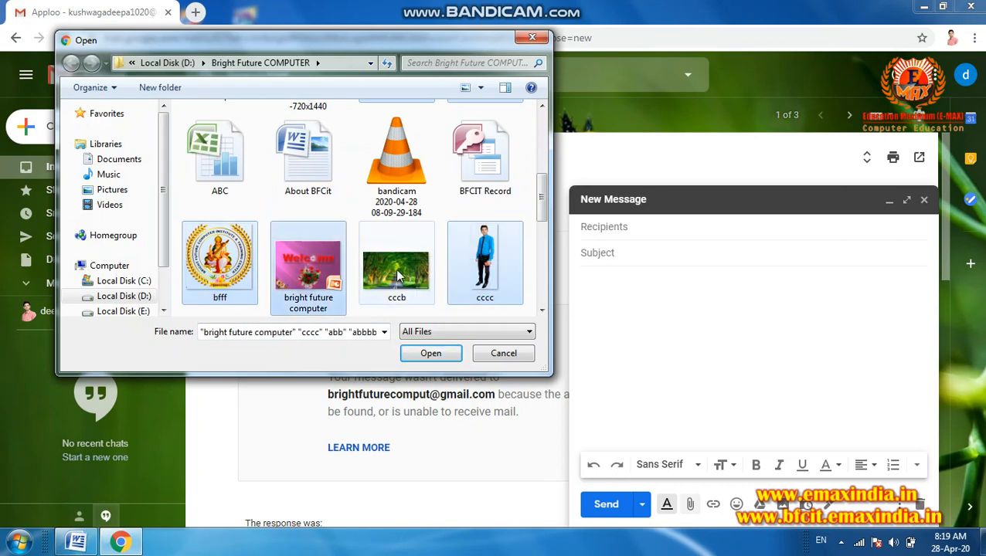
pyautogui.keyDown('ctrl'); pyautogui.click(396, 272); pyautogui.keyUp('ctrl')
pyautogui.click(430, 354)
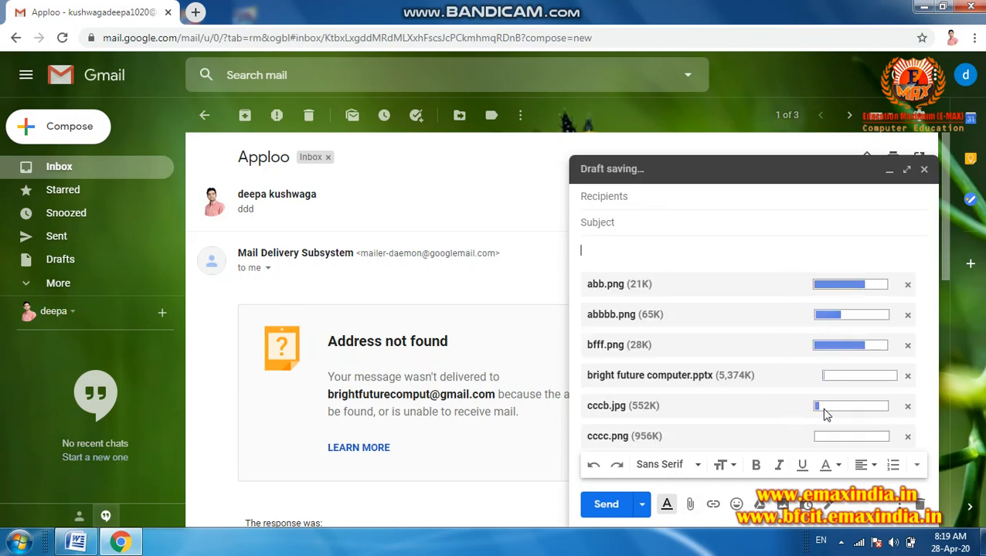
# - Set the subject to "My Document" and close the unsent message so it is kept as a draft
pyautogui.click(642, 223)
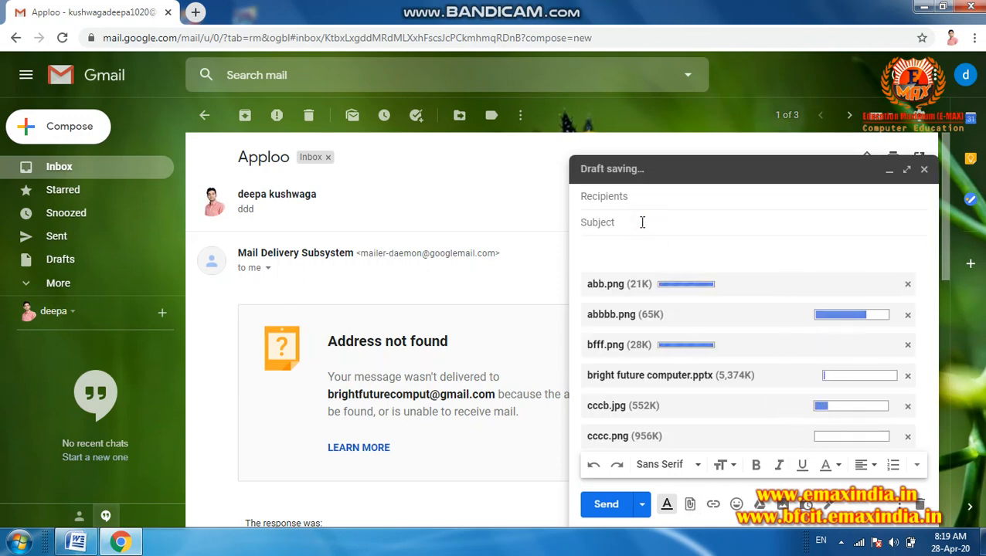
pyautogui.write('My Document')
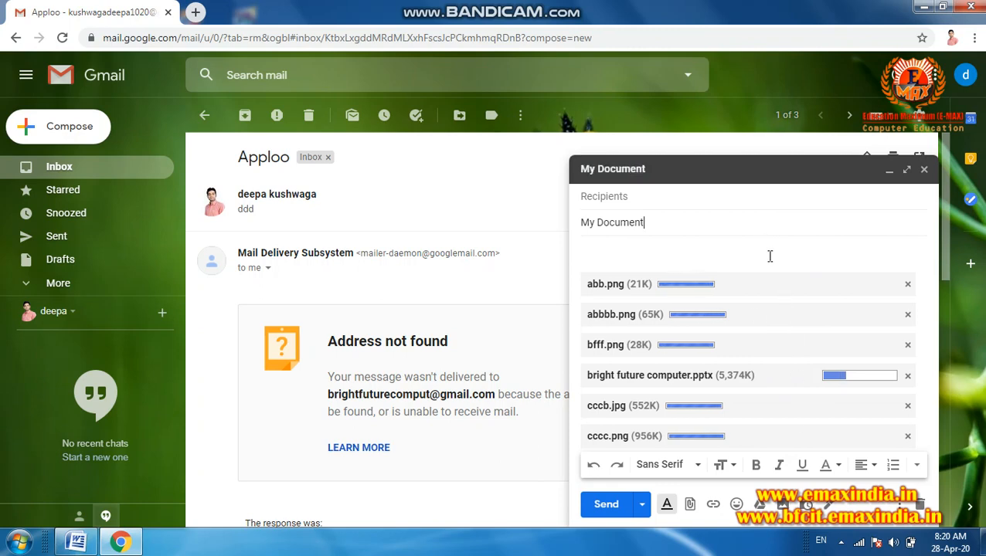
pyautogui.click(794, 269)
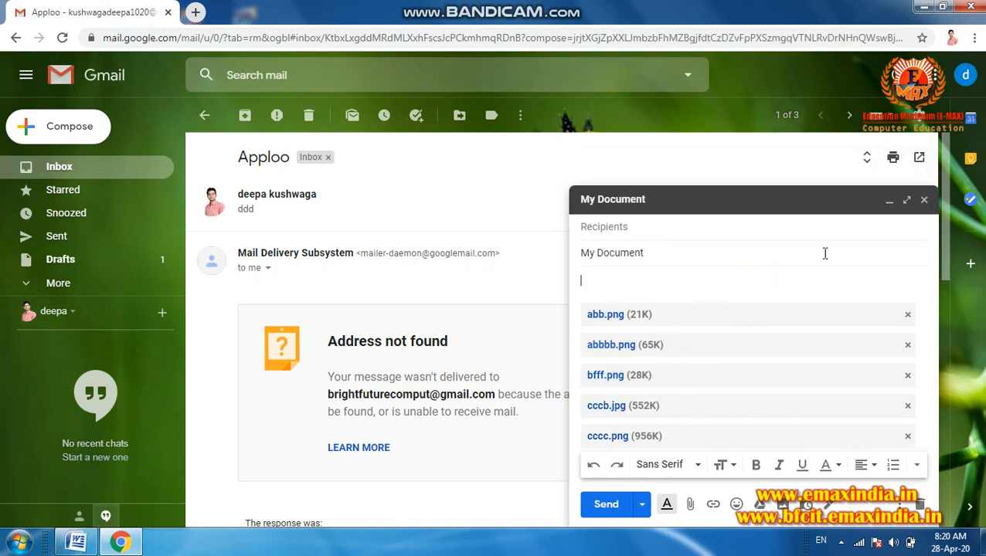
pyautogui.click(925, 201)
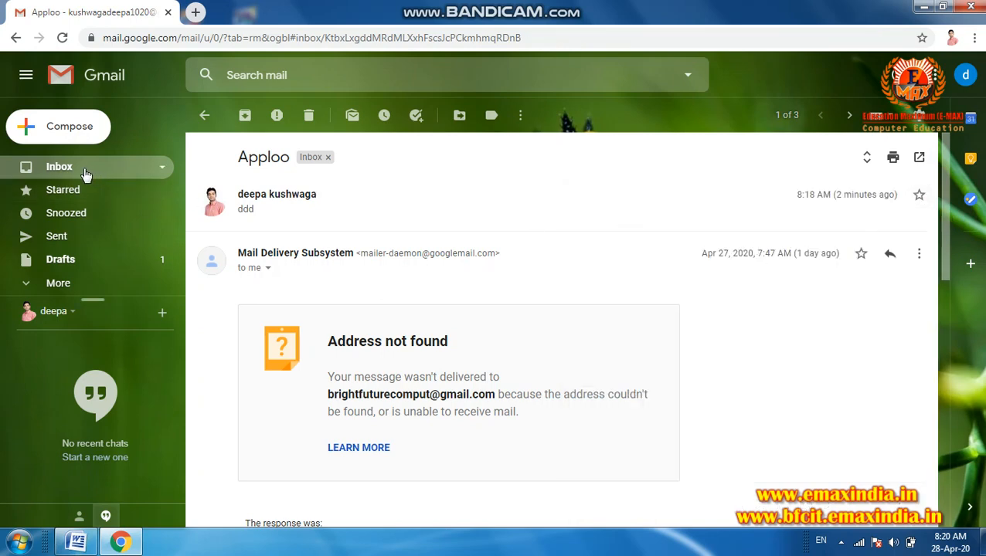
# - Open the My Document draft, download and view its abb.png attachment, and close both the image and the draft
pyautogui.click(68, 260)
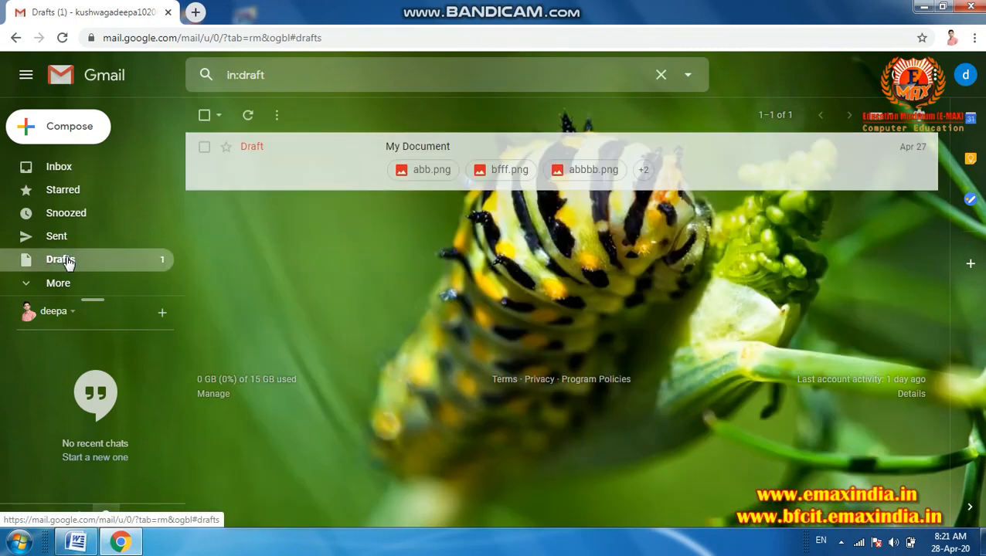
pyautogui.click(400, 153)
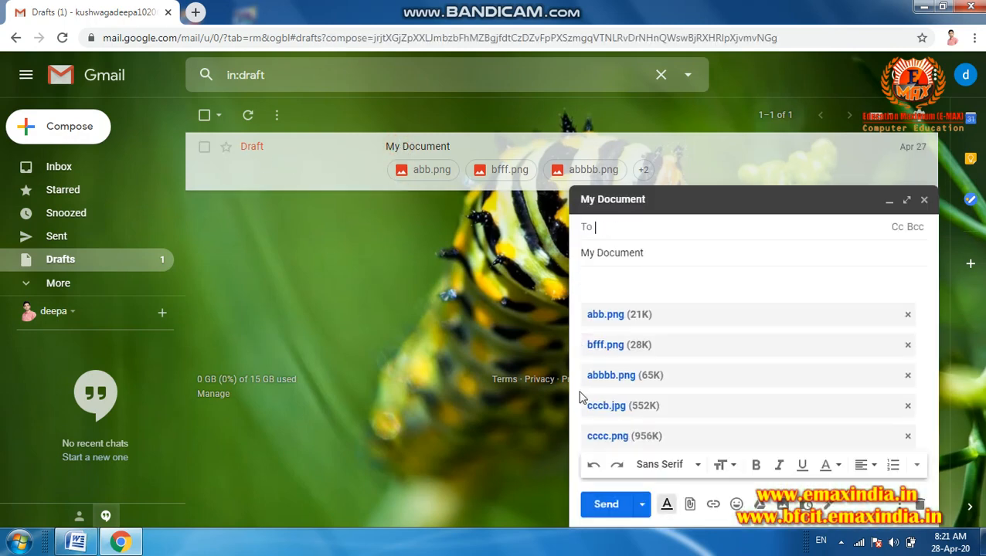
pyautogui.click(616, 321)
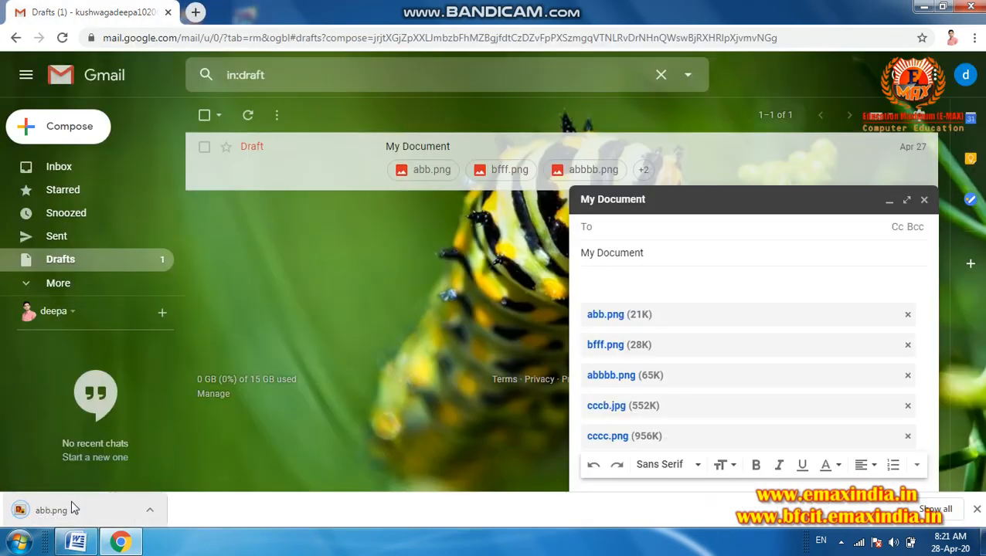
pyautogui.click(72, 506)
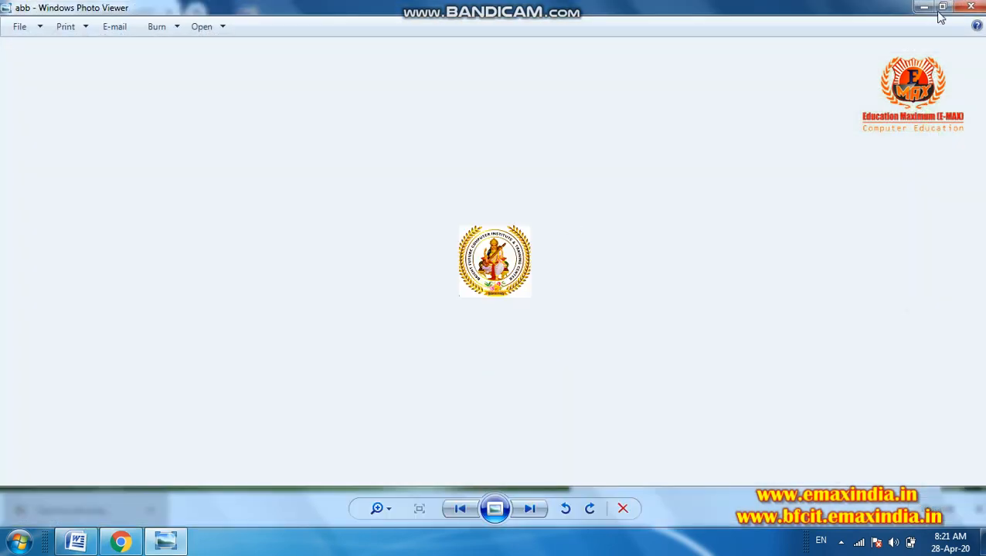
pyautogui.click(970, 7)
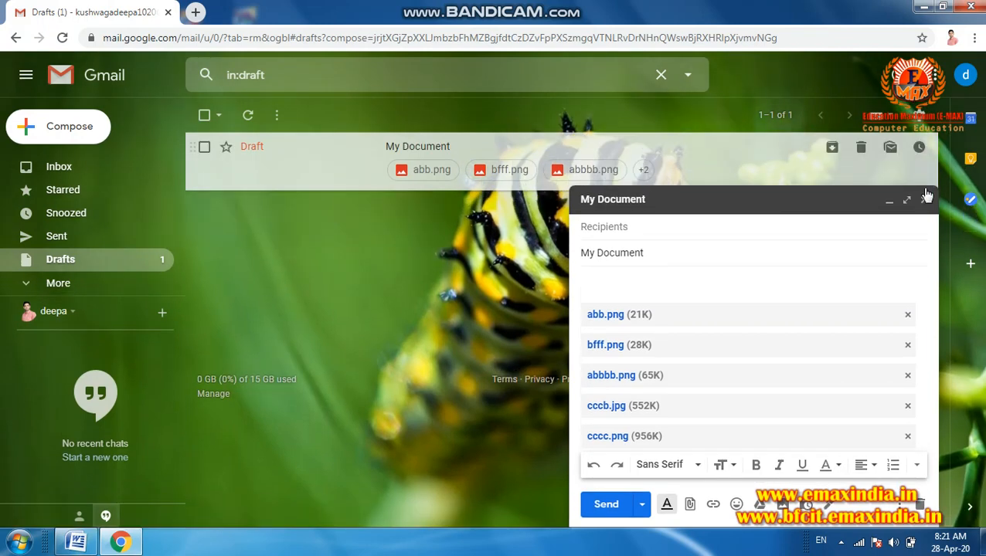
pyautogui.click(926, 198)
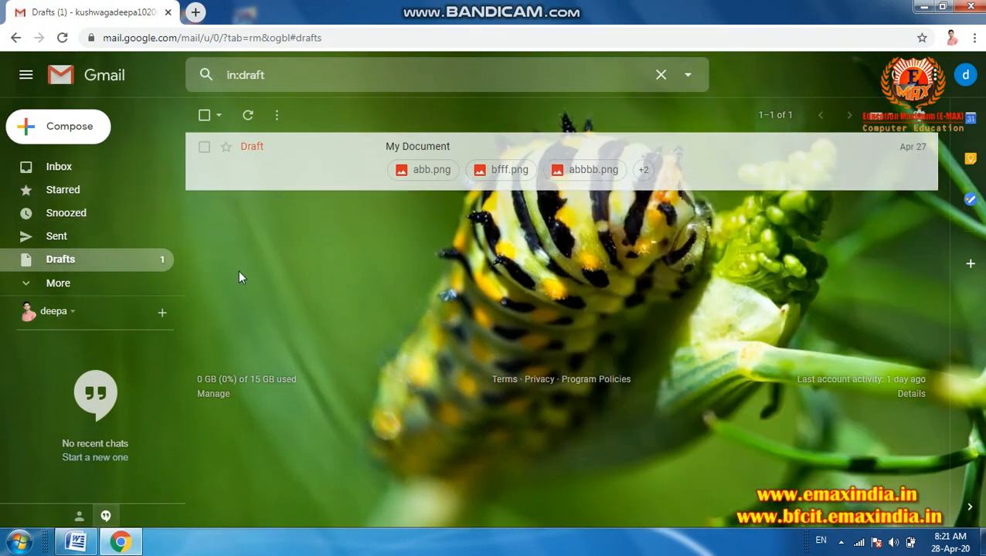
# - Expand the mail folder list and look through the additional folders and label options
pyautogui.click(76, 288)
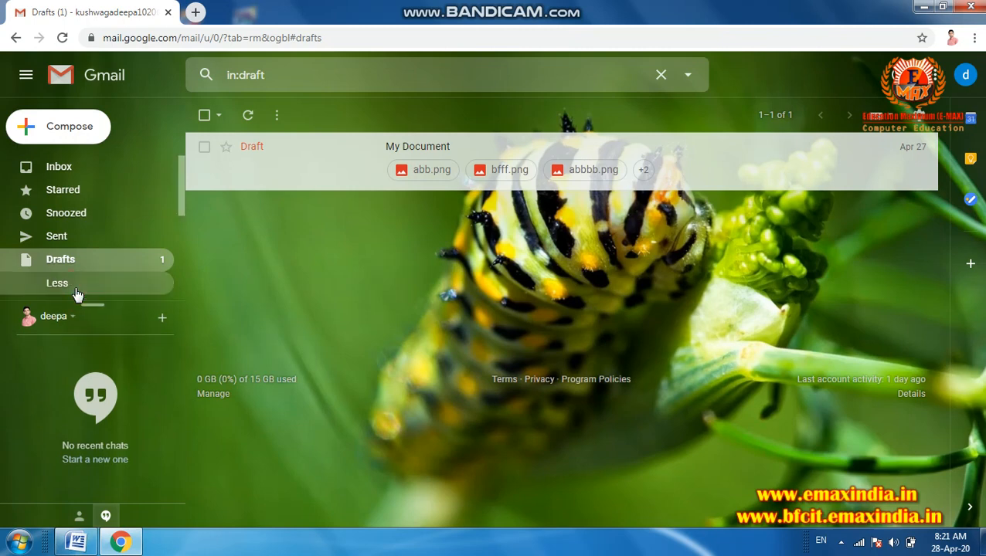
pyautogui.moveTo(180, 192); pyautogui.dragTo(177, 294)
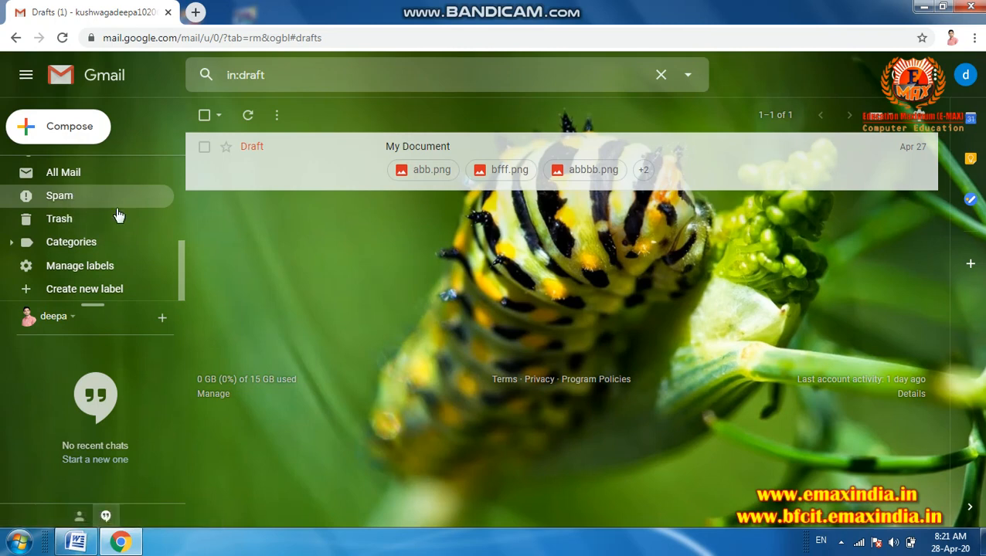
pyautogui.moveTo(179, 253); pyautogui.dragTo(182, 124)
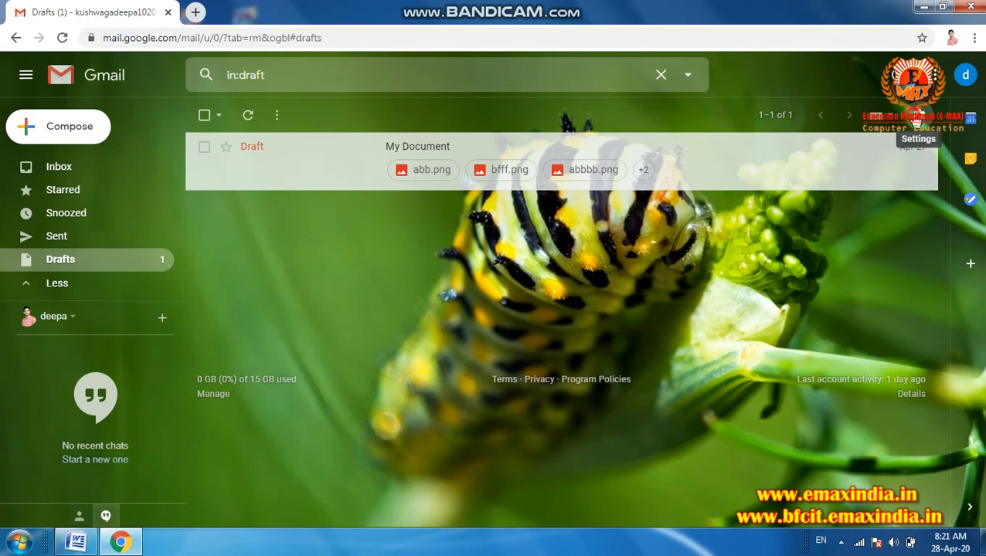
# - Look at the available Gmail settings options and the Google account details
pyautogui.click(913, 114)
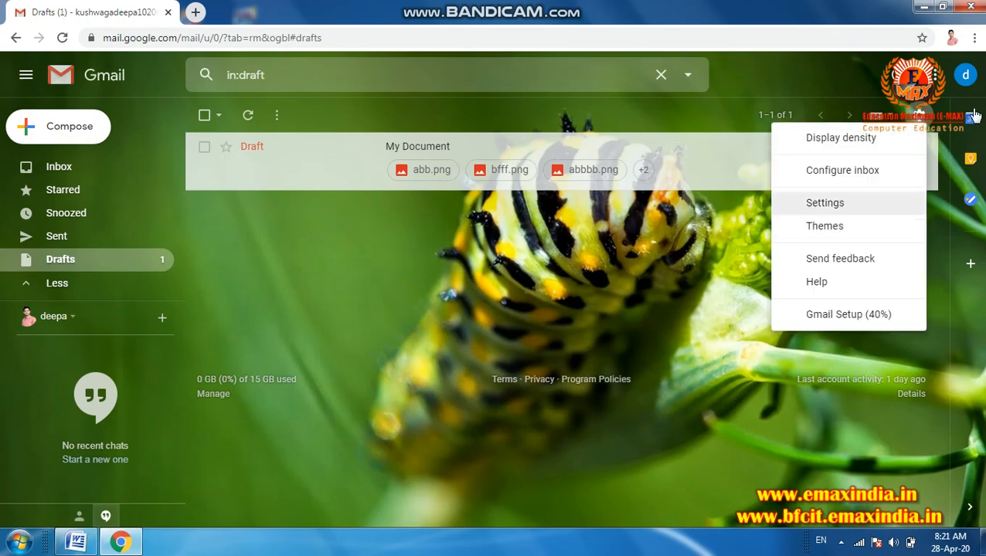
pyautogui.click(965, 76)
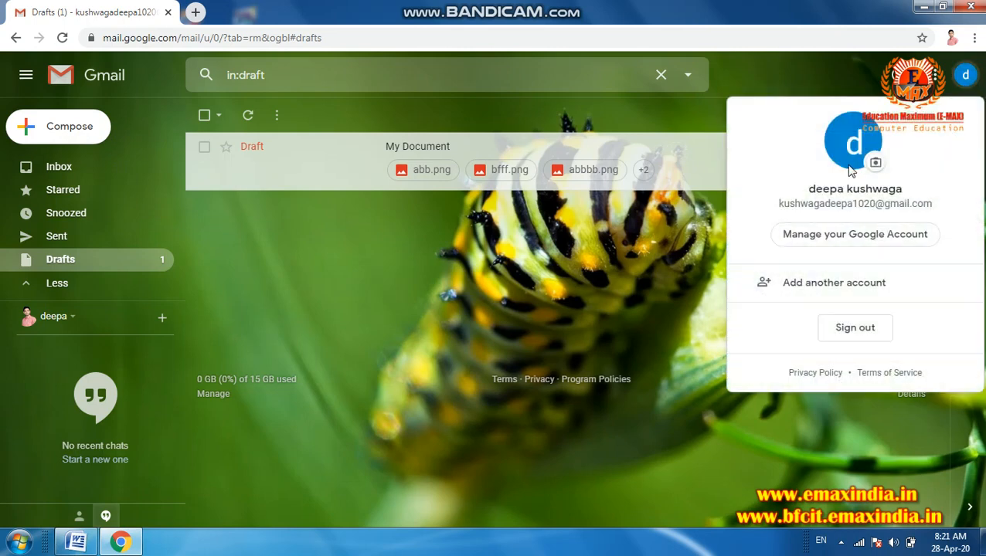
pyautogui.click(768, 68)
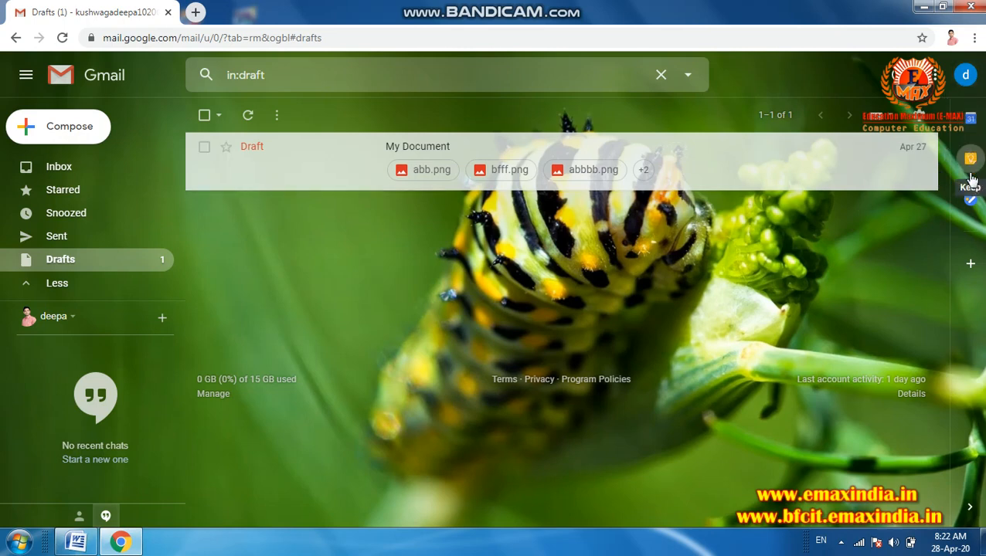
# - Sign out of the Google account and remove that account from this browser
pyautogui.click(965, 76)
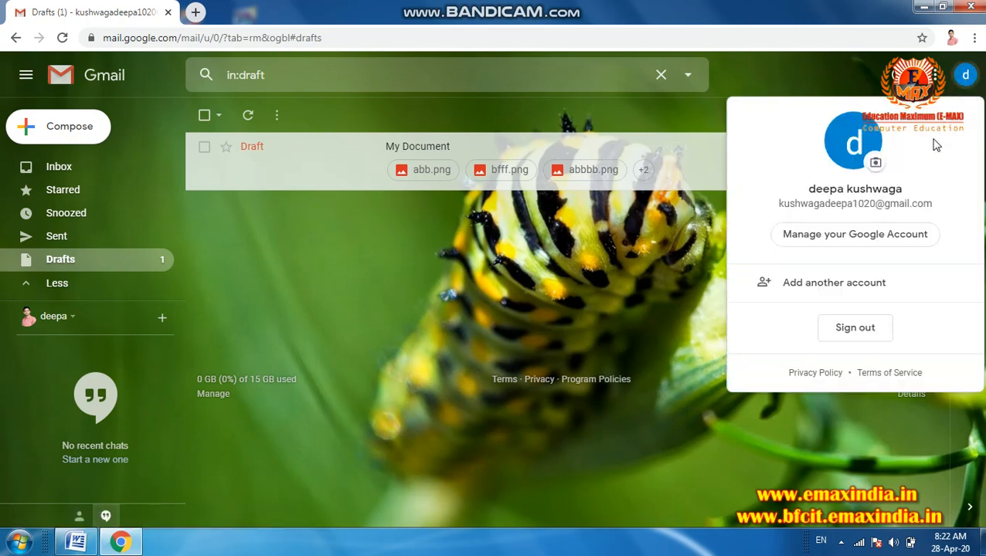
pyautogui.click(856, 329)
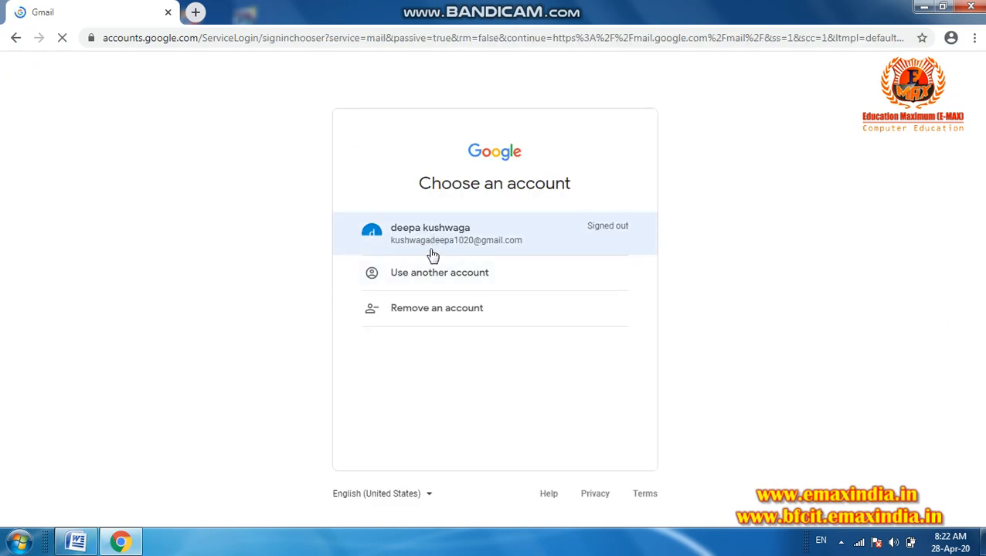
pyautogui.click(434, 311)
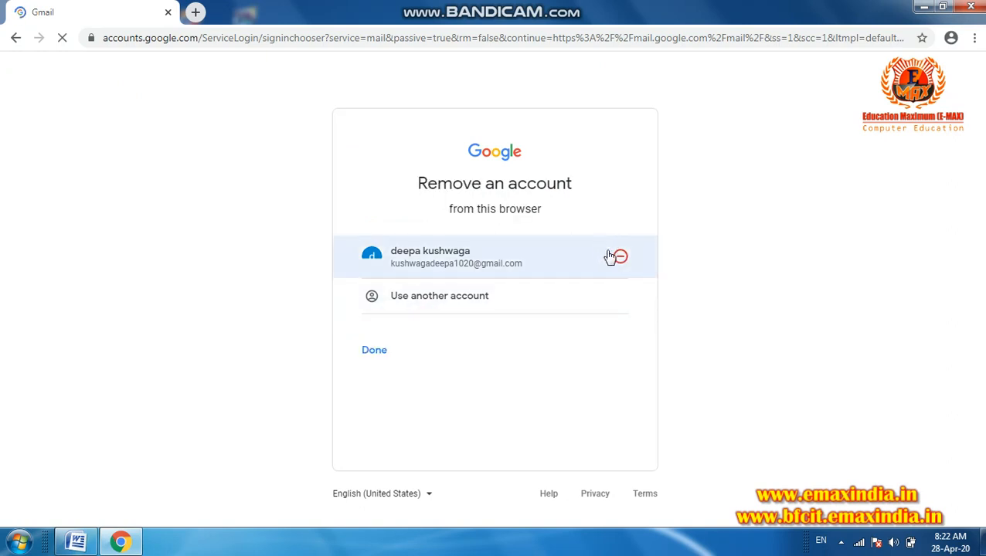
pyautogui.click(620, 258)
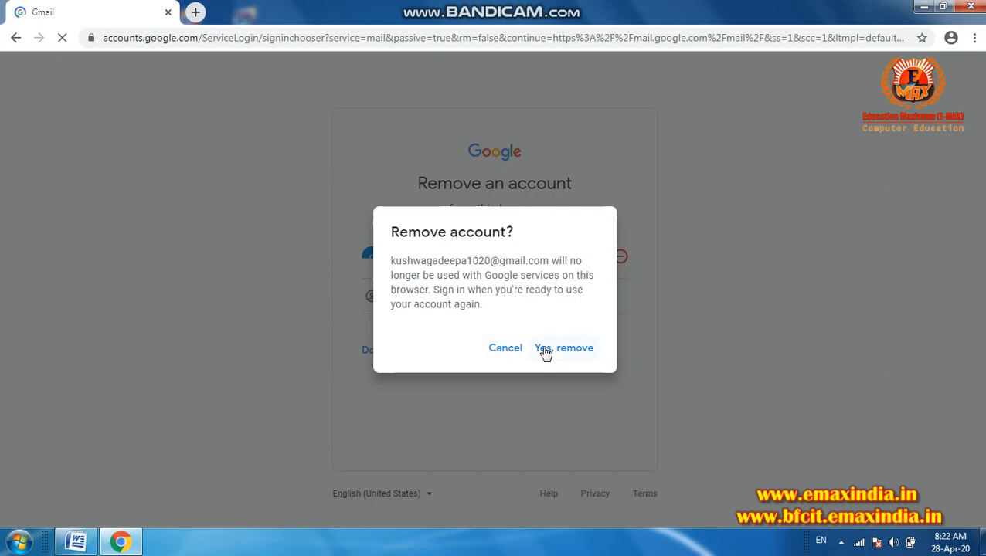
pyautogui.click(545, 352)
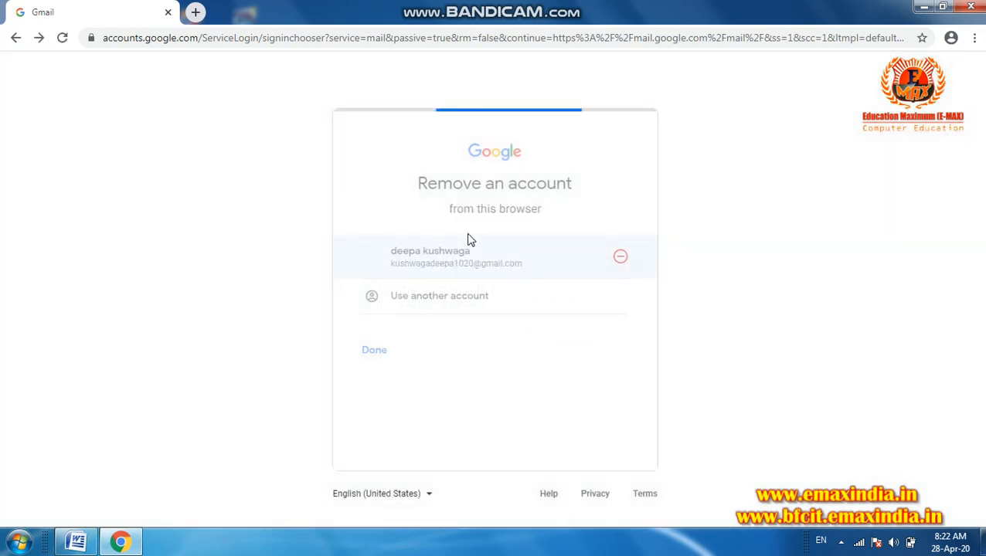